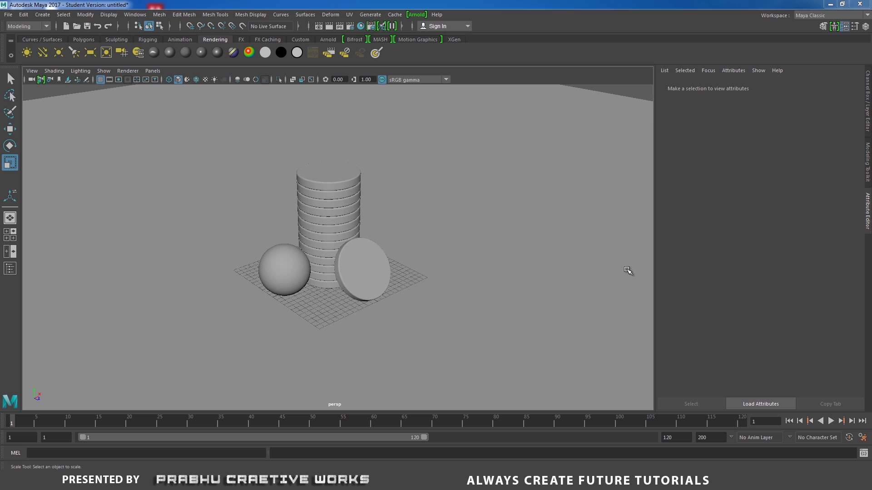
Tumble the persp camera upward so it looks down on the coin stack, sphere and disc.
{"action": "left_click_drag", "start_coordinate": [627, 270], "coordinate": [527, 336], "text": "alt"}
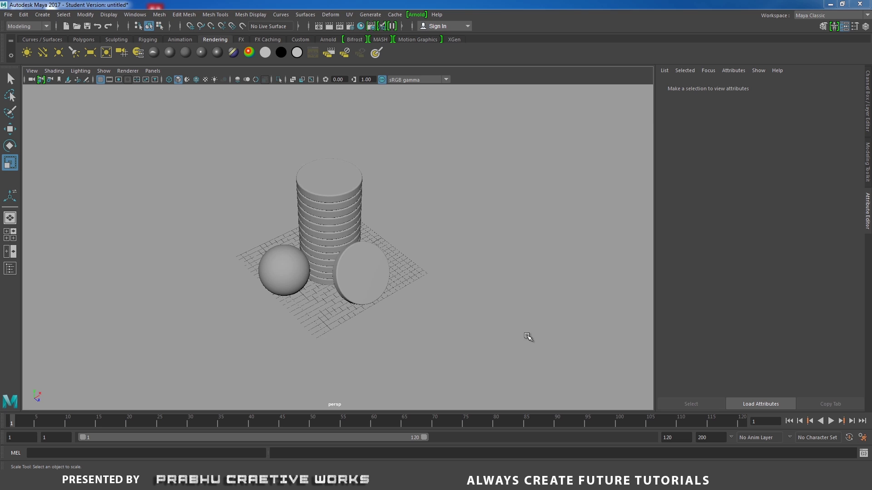
Select the full Dropbox link to hdri_map.hdr in Notepad, then minimize Notepad.
{"action": "key", "text": "alt+Tab"}
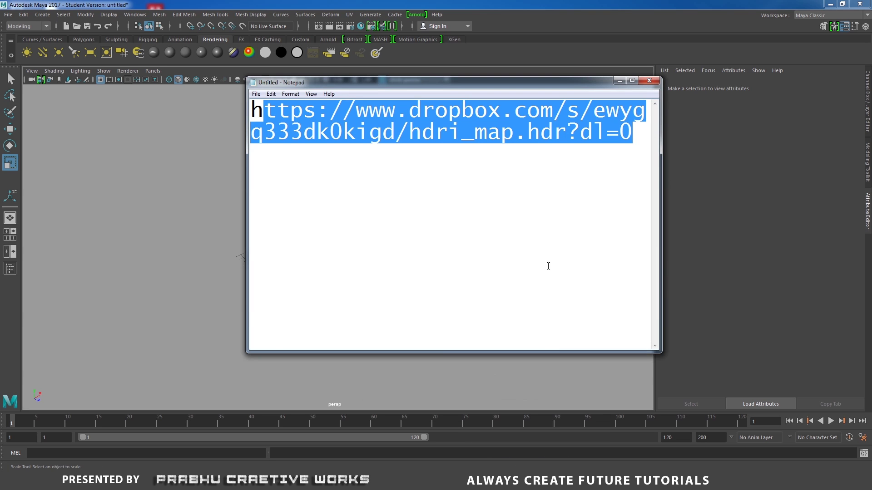
{"action": "left_click_drag", "start_coordinate": [632, 133], "coordinate": [253, 107]}
{"action": "left_click", "coordinate": [620, 82]}
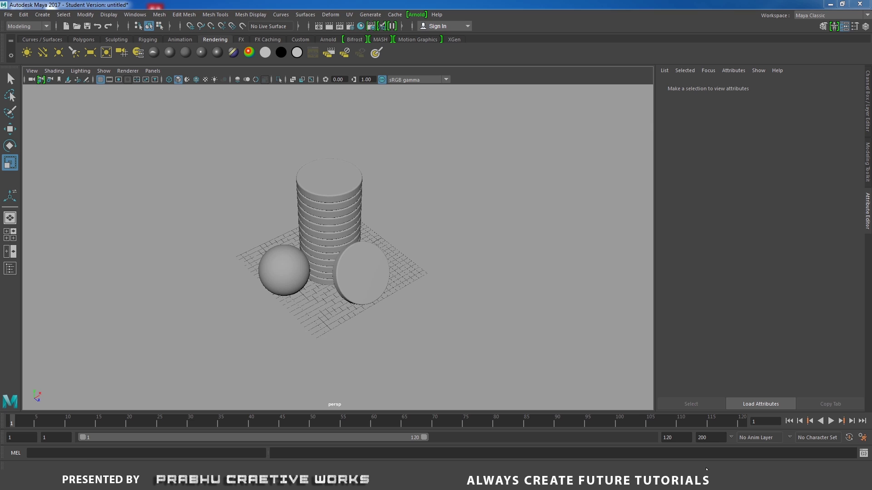
{"action": "scroll", "coordinate": [480, 230], "scroll_direction": "up", "scroll_amount": 5}
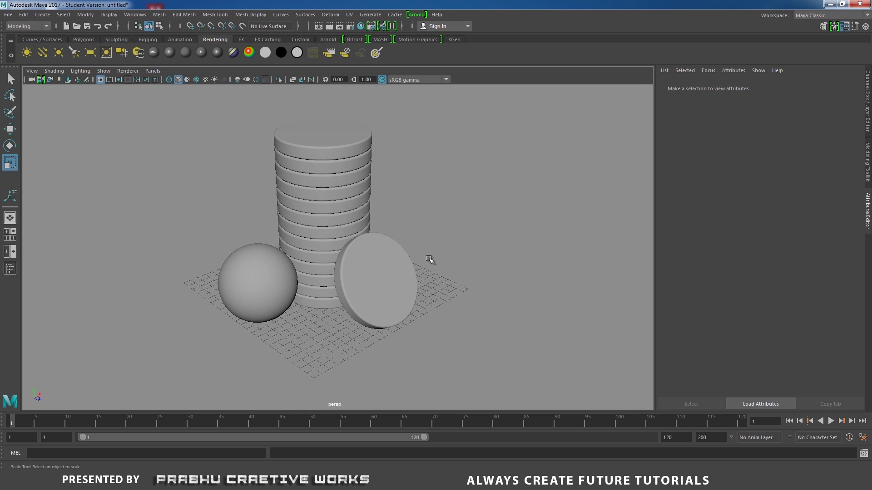
{"action": "scroll", "coordinate": [429, 260], "scroll_direction": "up", "scroll_amount": 5}
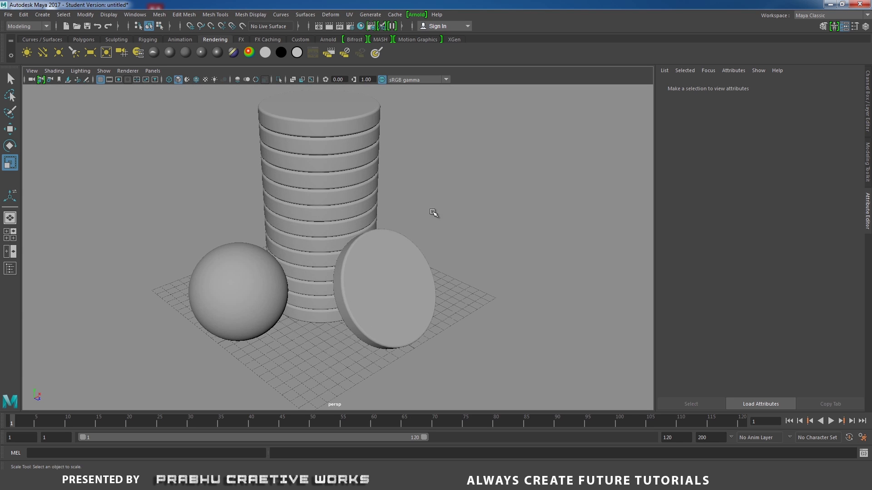
{"action": "left_click", "coordinate": [380, 152]}
{"action": "scroll", "coordinate": [435, 231], "scroll_direction": "up", "scroll_amount": 4}
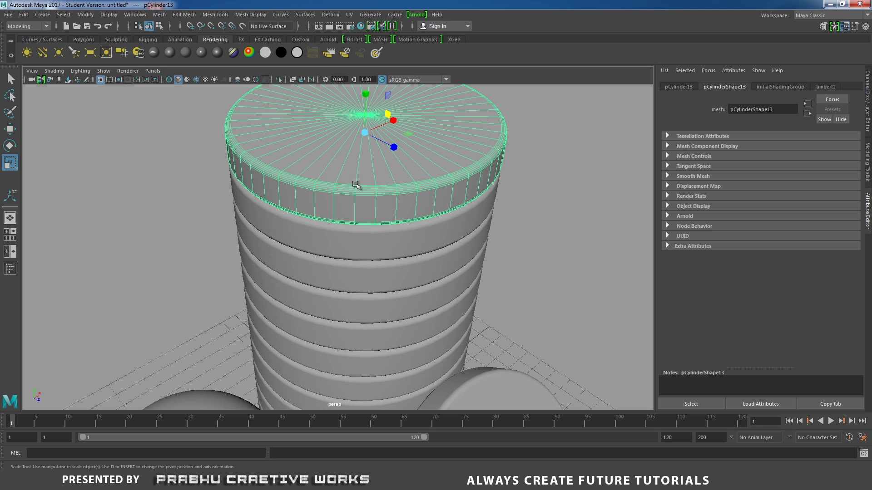
{"action": "scroll", "coordinate": [367, 233], "scroll_direction": "down", "scroll_amount": 5}
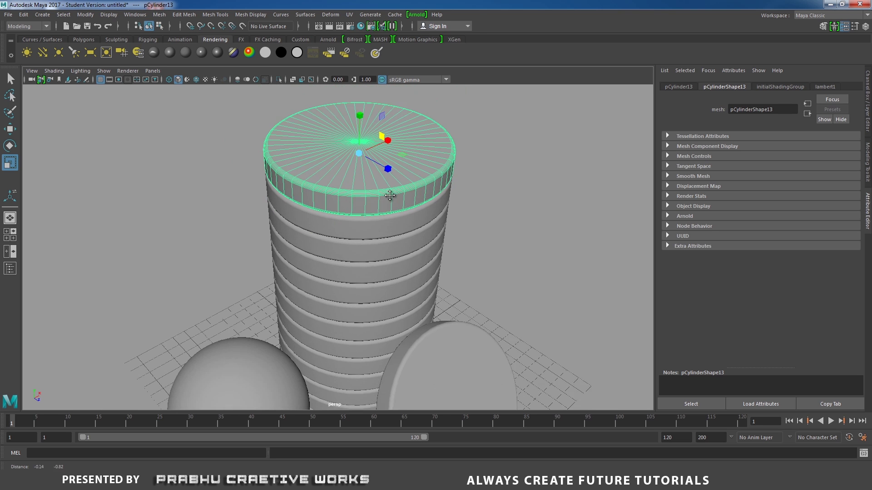
{"action": "left_click", "coordinate": [393, 195]}
{"action": "scroll", "coordinate": [386, 249], "scroll_direction": "down", "scroll_amount": 4}
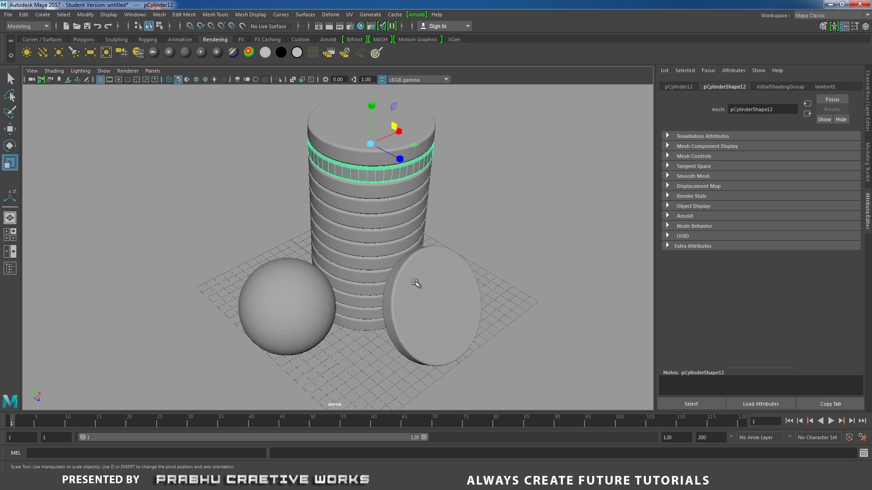
{"action": "left_click", "coordinate": [317, 302]}
{"action": "left_click_drag", "start_coordinate": [317, 302], "coordinate": [302, 277], "text": "alt"}
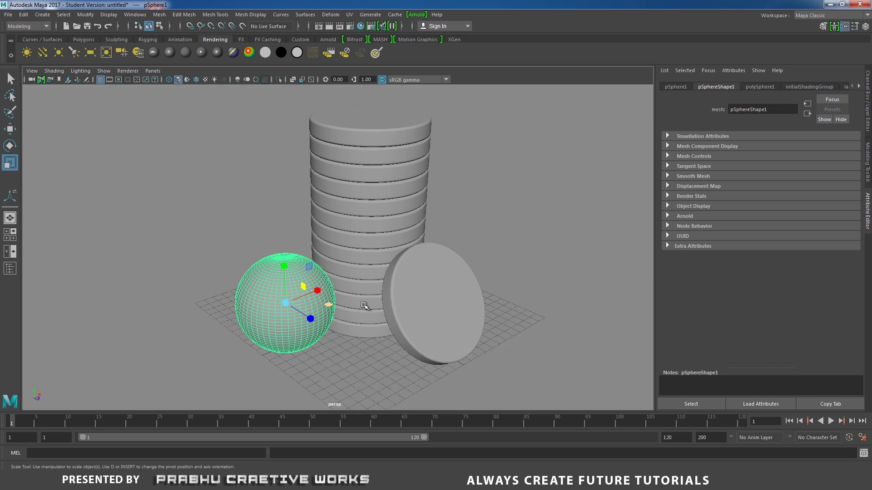
{"action": "scroll", "coordinate": [302, 276], "scroll_direction": "up", "scroll_amount": 3}
{"action": "scroll", "coordinate": [302, 276], "scroll_direction": "down", "scroll_amount": 6}
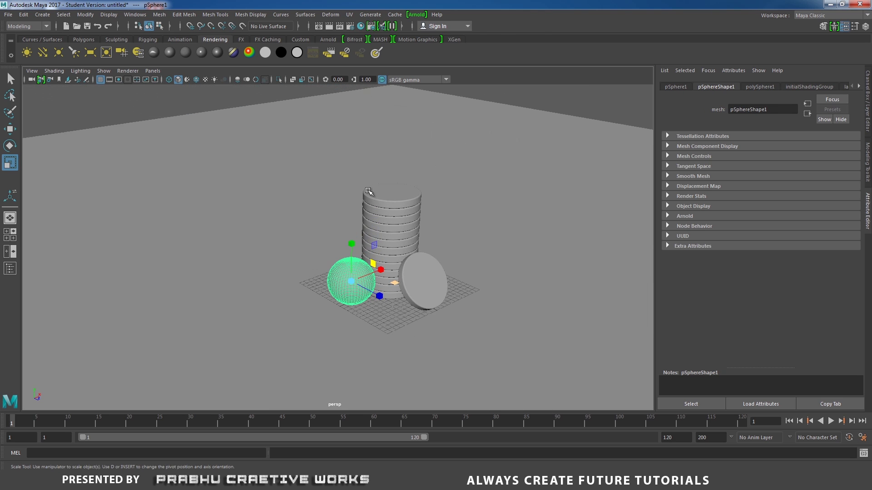
{"action": "left_click_drag", "start_coordinate": [428, 223], "coordinate": [386, 225], "text": "alt"}
{"action": "left_click", "coordinate": [350, 194]}
Change to a two-pane layout showing only the top and perspective views.
{"action": "key", "text": "space"}
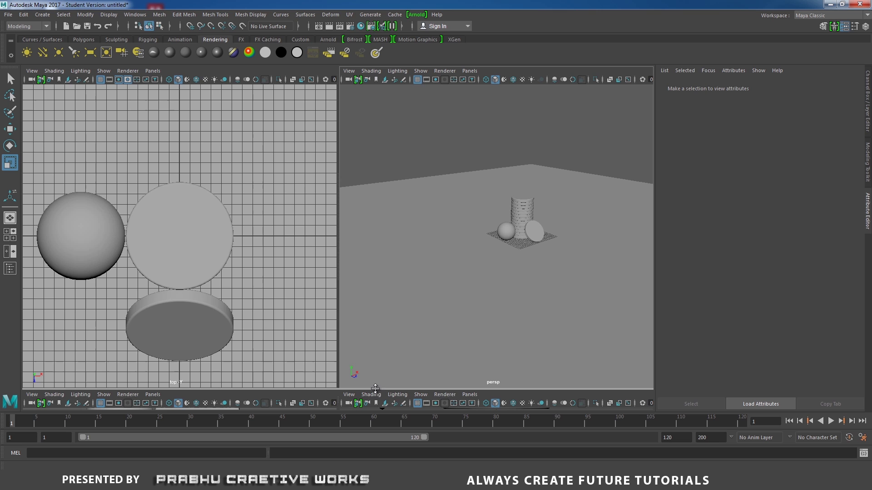
{"action": "mouse_move", "coordinate": [376, 390]}
{"action": "left_mouse_down"}
{"action": "mouse_move", "coordinate": [409, 179]}
{"action": "mouse_move", "coordinate": [372, 183]}
{"action": "mouse_move", "coordinate": [388, 267]}
{"action": "left_mouse_up"}
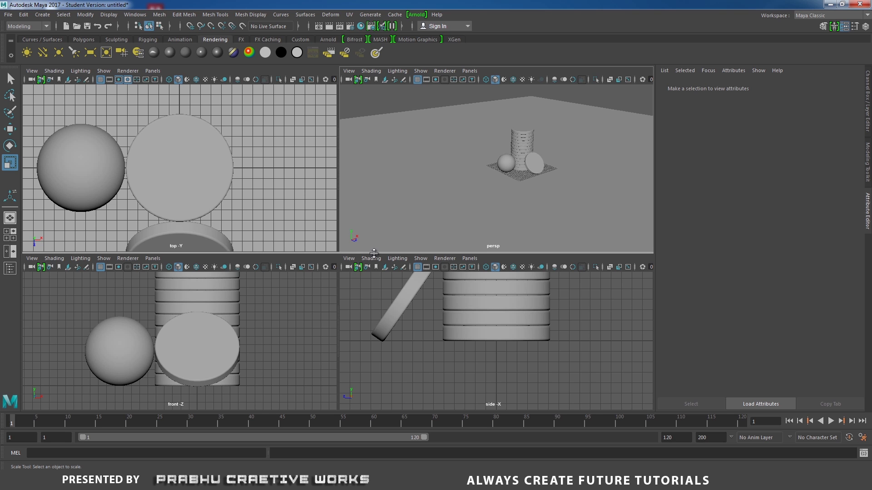
{"action": "left_click_drag", "start_coordinate": [374, 253], "coordinate": [378, 414]}
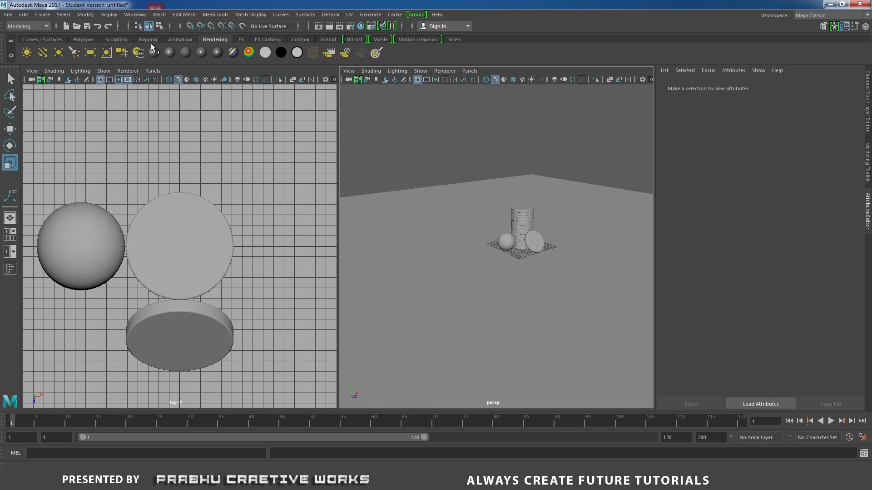
Create camera1, look through it in the left pane, and frame the coins, sphere and disc.
{"action": "left_click", "coordinate": [126, 53]}
{"action": "left_click", "coordinate": [155, 72]}
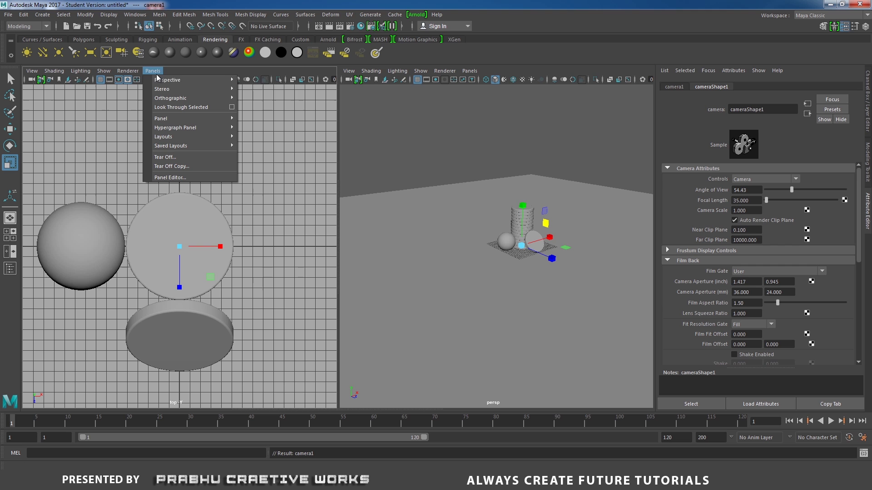
{"action": "mouse_move", "coordinate": [171, 81]}
{"action": "left_click", "coordinate": [251, 87]}
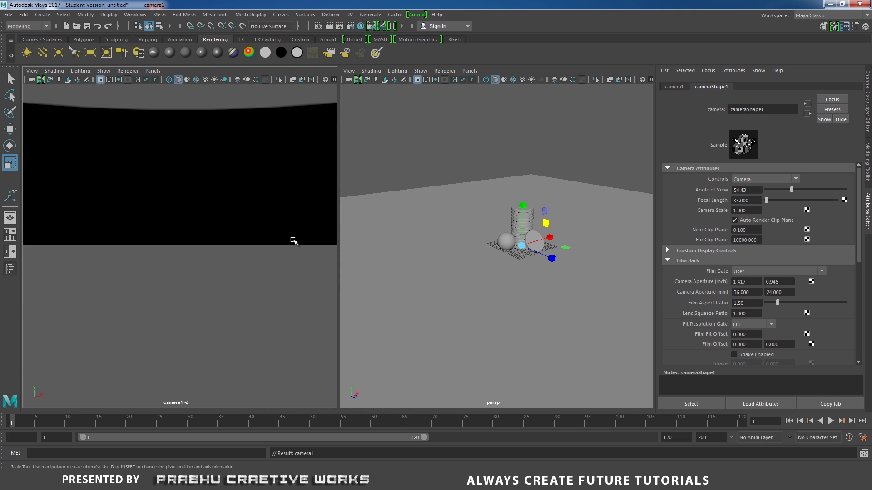
{"action": "right_click_drag", "start_coordinate": [286, 233], "coordinate": [205, 196], "text": "alt"}
{"action": "left_click_drag", "start_coordinate": [205, 197], "coordinate": [212, 214], "text": "alt"}
{"action": "right_click_drag", "start_coordinate": [212, 214], "coordinate": [233, 209], "text": "alt"}
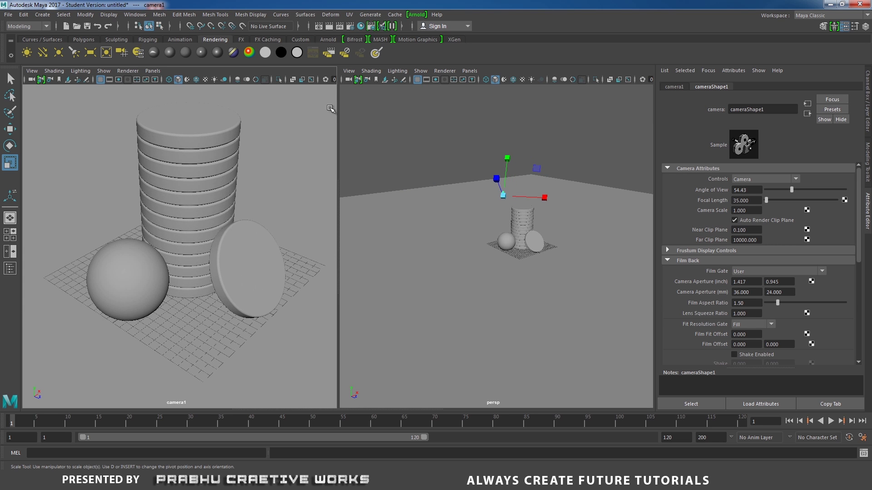
Turn on camera1's Overscan and 960 x 540 Resolution Gate, then adjust the framing.
{"action": "left_click", "coordinate": [32, 71]}
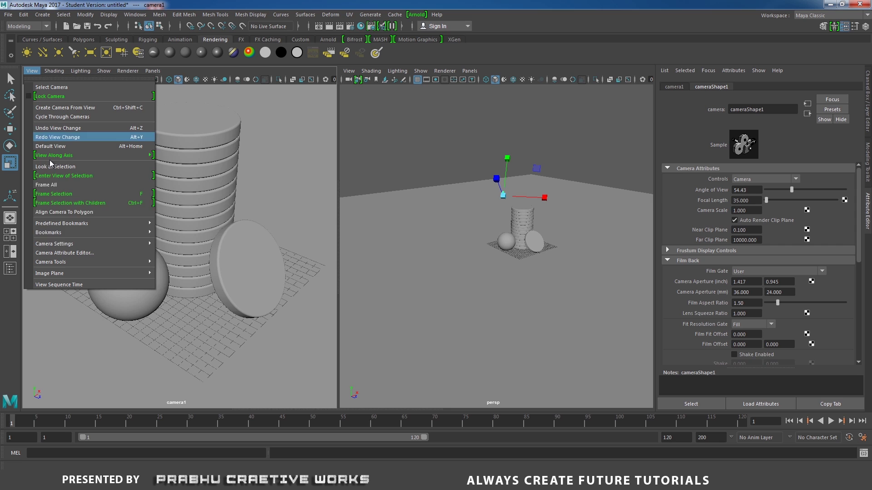
{"action": "mouse_move", "coordinate": [60, 245]}
{"action": "left_click", "coordinate": [201, 399]}
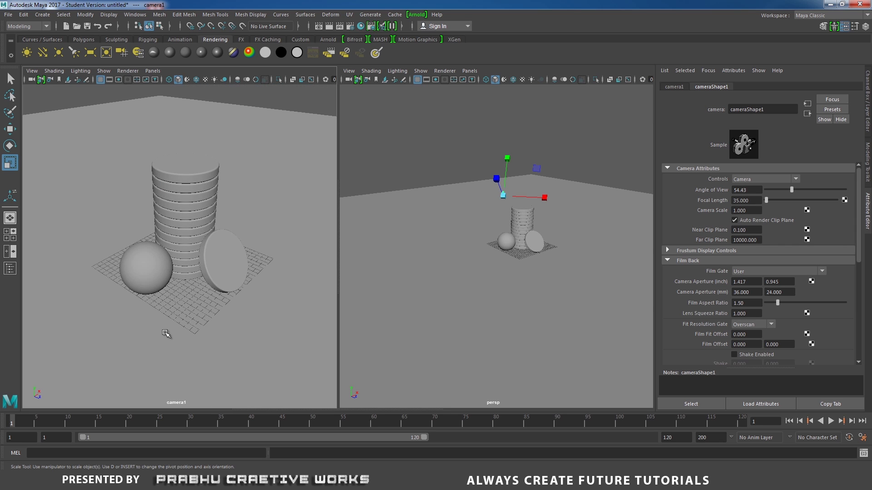
{"action": "left_click", "coordinate": [32, 71]}
{"action": "mouse_move", "coordinate": [100, 243]}
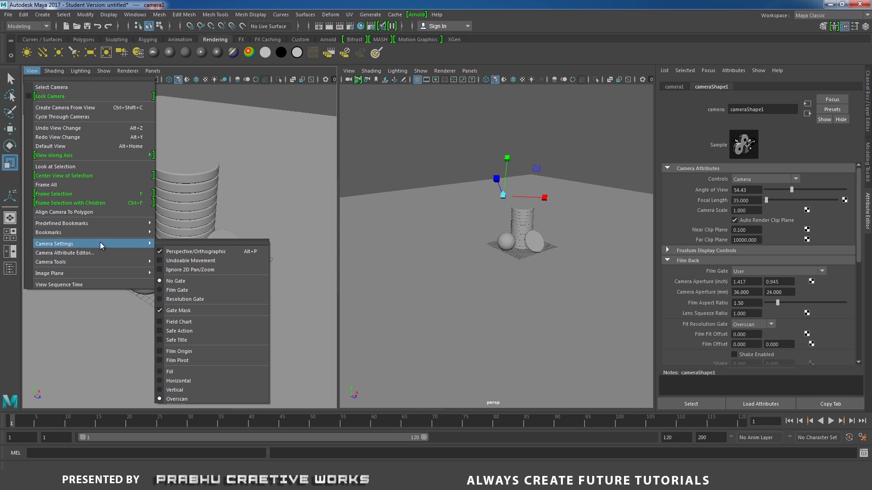
{"action": "left_click", "coordinate": [204, 299]}
{"action": "right_click_drag", "start_coordinate": [218, 254], "coordinate": [251, 230], "text": "alt"}
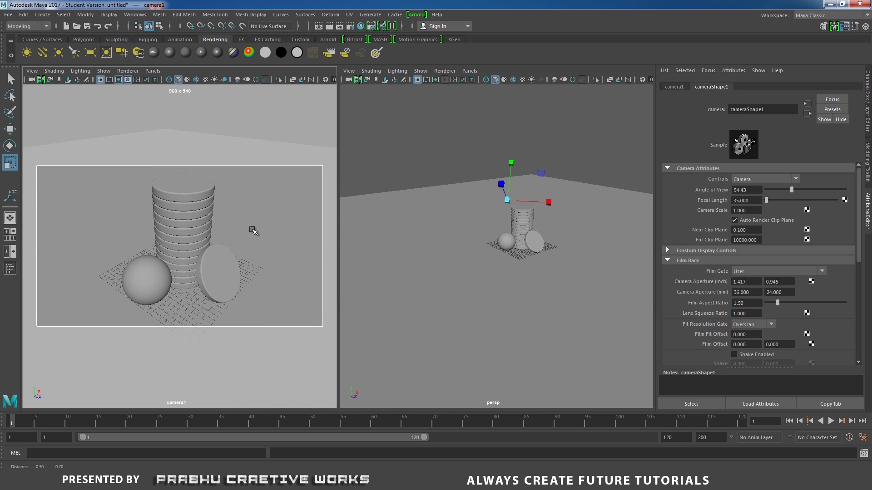
{"action": "left_click", "coordinate": [421, 132]}
{"action": "left_click_drag", "start_coordinate": [502, 141], "coordinate": [518, 175], "text": "alt"}
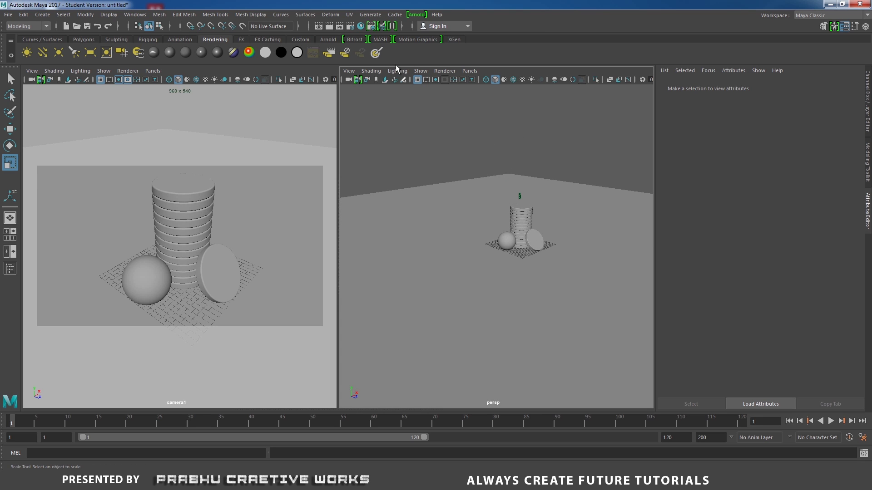
Add an Arnold Skydome Light to the scene.
{"action": "left_click", "coordinate": [415, 15]}
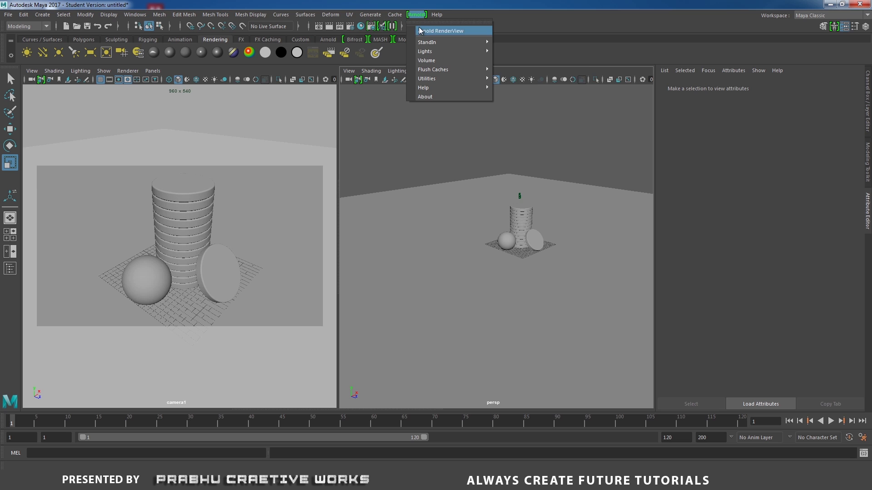
{"action": "mouse_move", "coordinate": [425, 52]}
{"action": "left_click", "coordinate": [534, 69]}
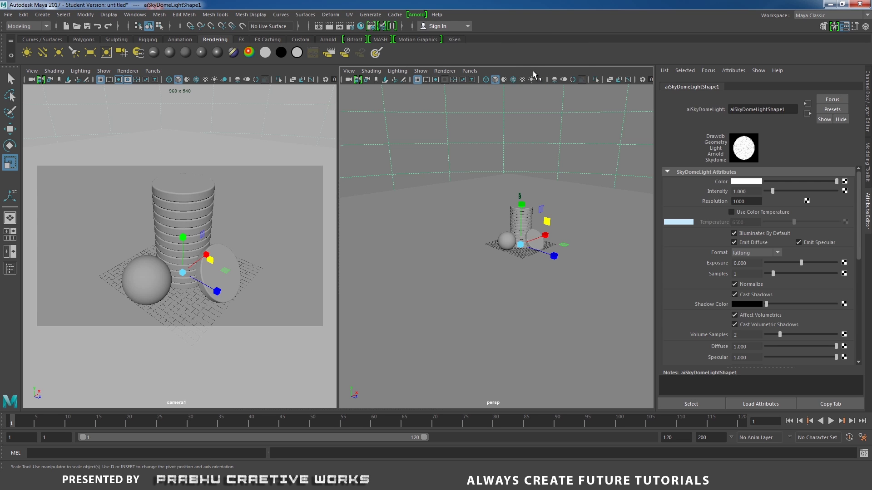
Render the scene in Arnold RenderView through camera1 rather than persp.
{"action": "left_click", "coordinate": [418, 17]}
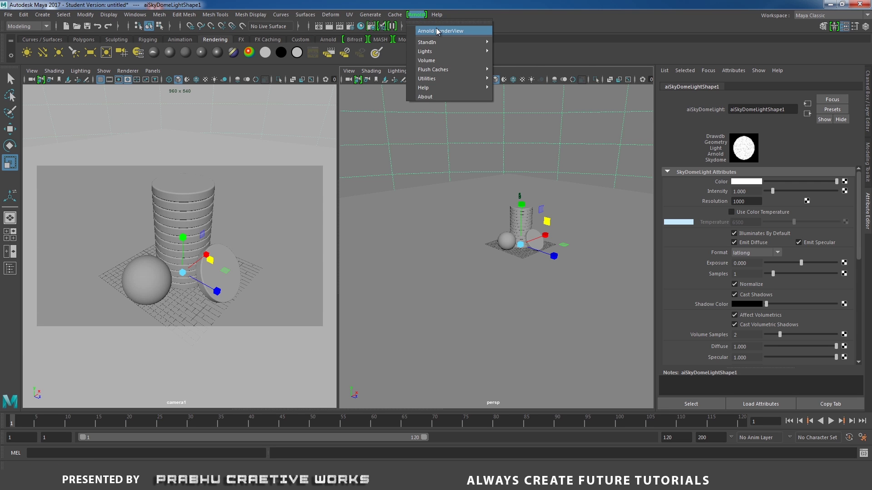
{"action": "left_click", "coordinate": [436, 30]}
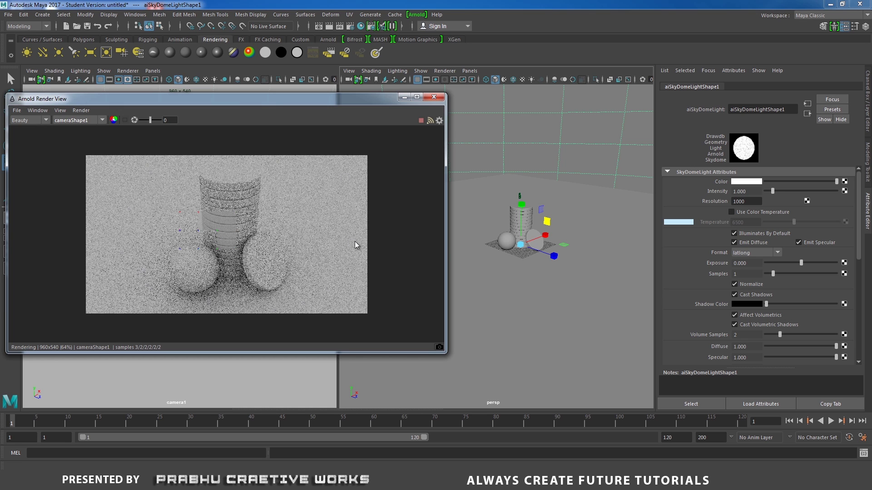
{"action": "left_click_drag", "start_coordinate": [443, 214], "coordinate": [337, 217]}
{"action": "left_click", "coordinate": [85, 119]}
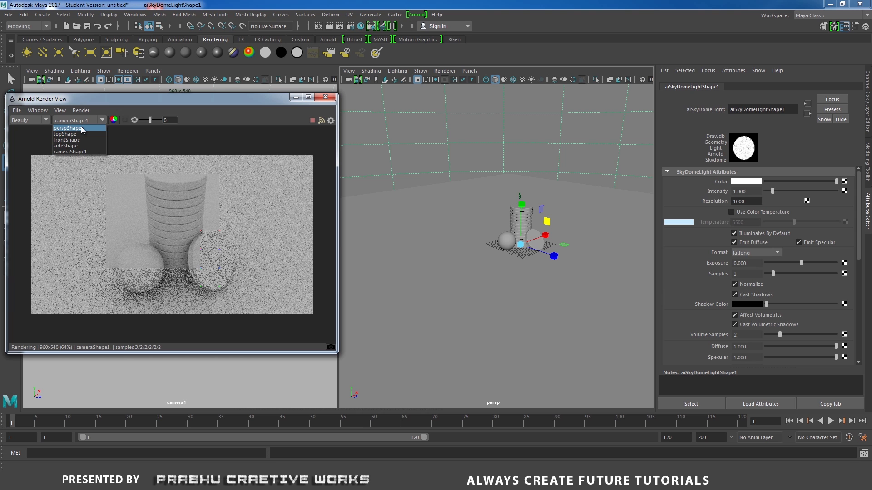
{"action": "left_click", "coordinate": [81, 128]}
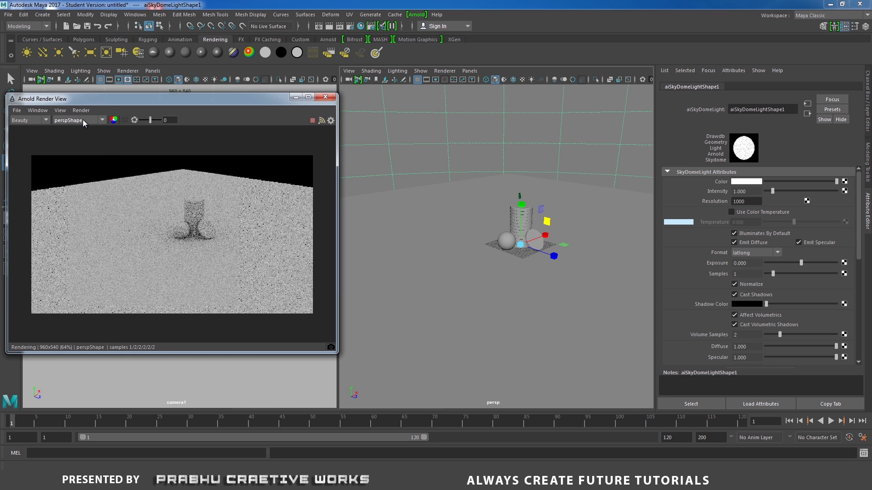
{"action": "left_click", "coordinate": [82, 119]}
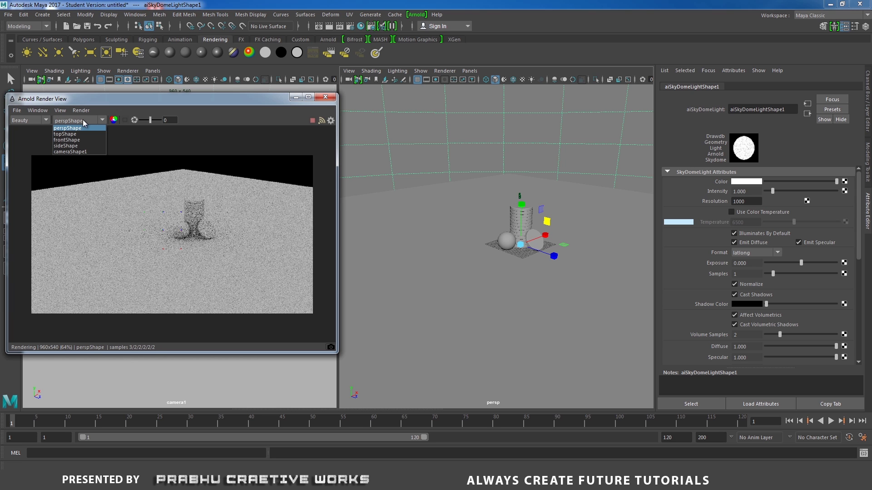
{"action": "left_click", "coordinate": [70, 151]}
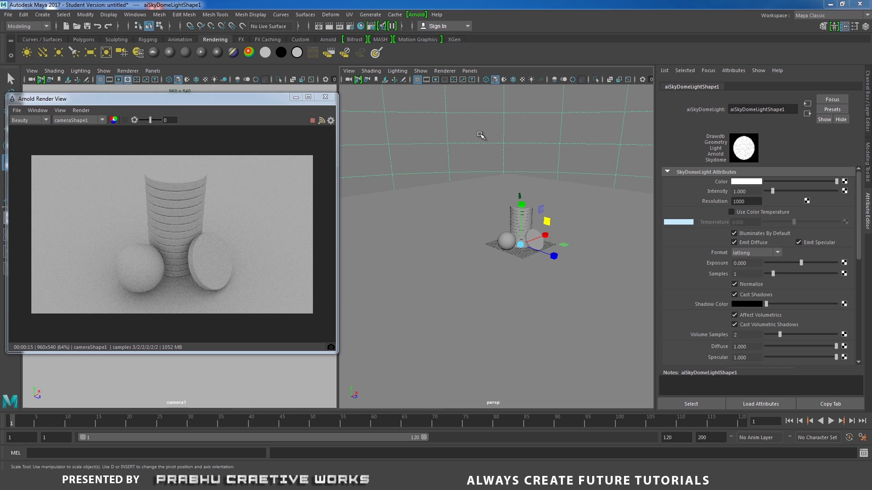
{"action": "left_click", "coordinate": [502, 120]}
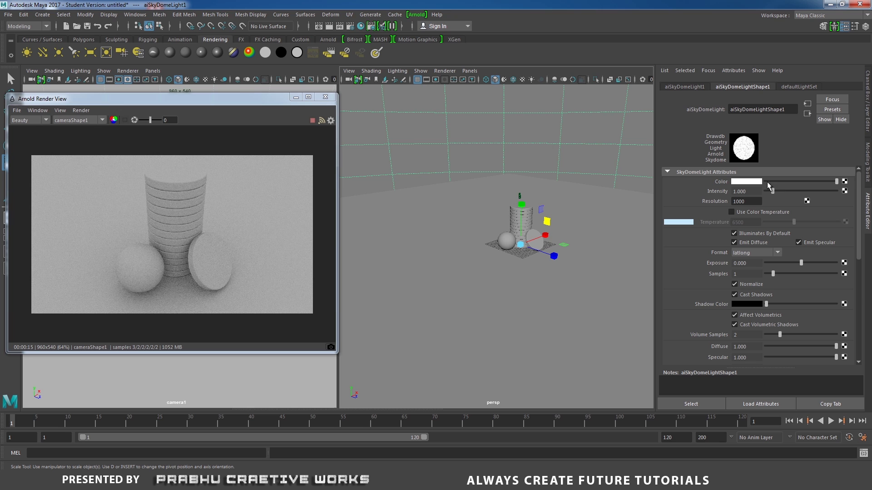
Connect a file texture to the skydome colour and set its Filter Type to Off.
{"action": "left_click", "coordinate": [844, 182]}
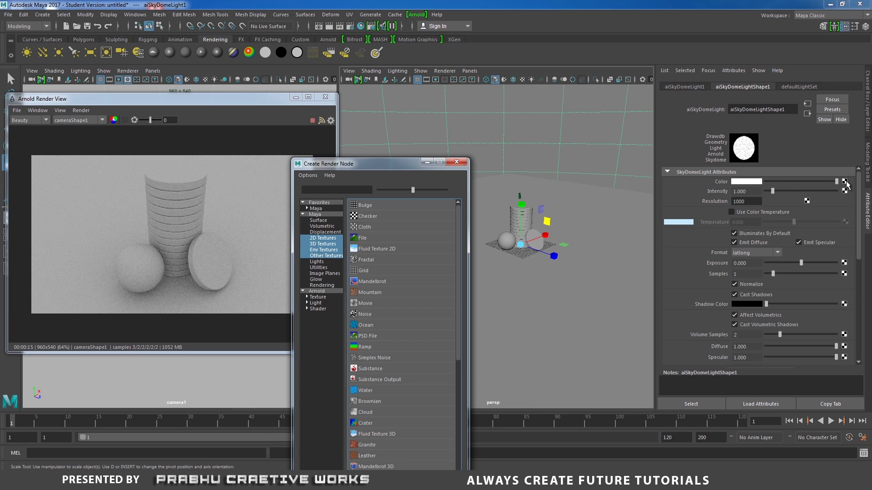
{"action": "left_click", "coordinate": [376, 240]}
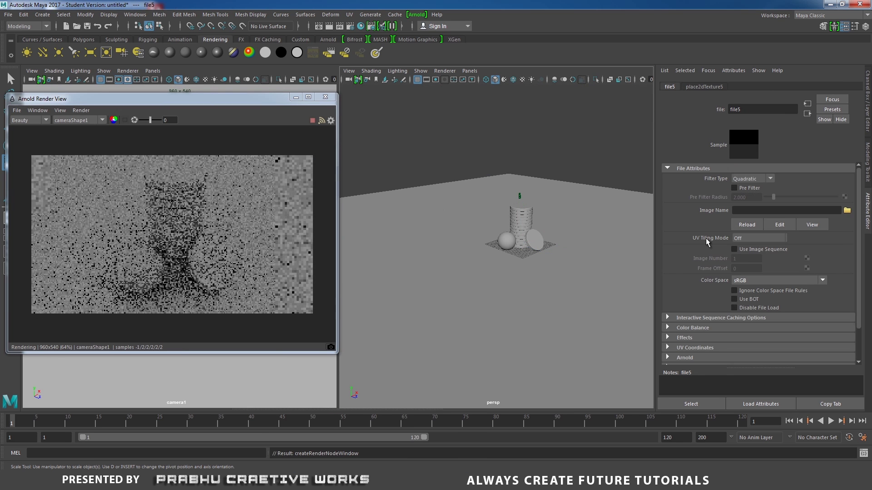
{"action": "left_click", "coordinate": [749, 179]}
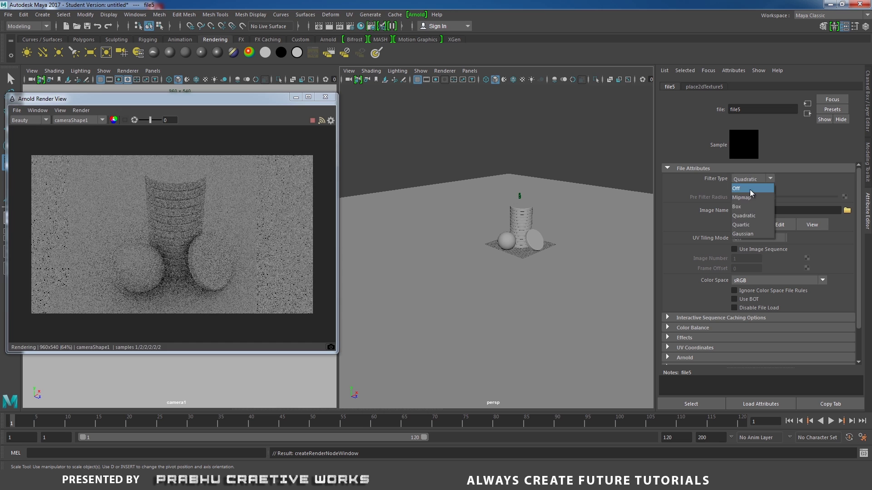
{"action": "left_click", "coordinate": [749, 189]}
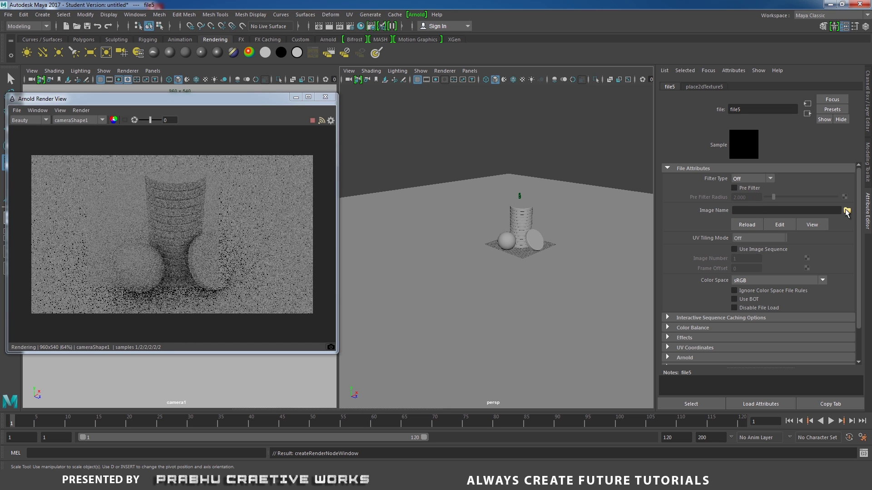
Load hdri_map.hdr as the texture image and reselect aiSkyDomeLight1.
{"action": "left_click", "coordinate": [845, 211]}
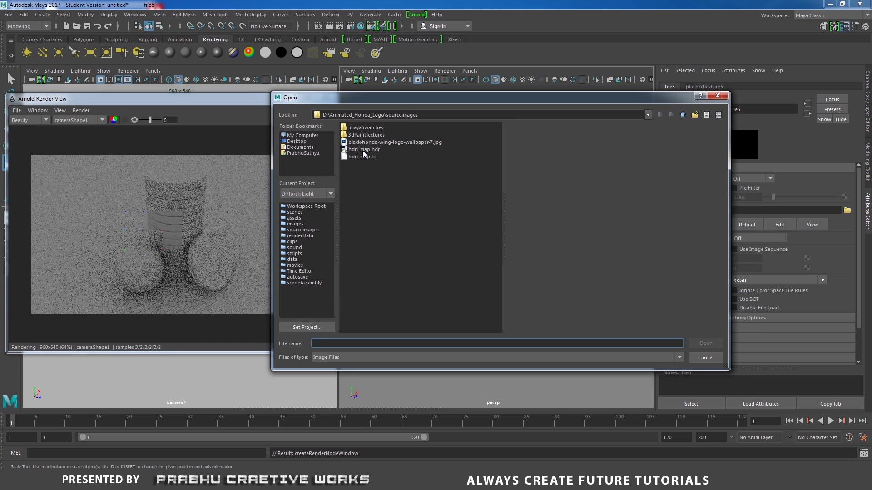
{"action": "left_click", "coordinate": [364, 149]}
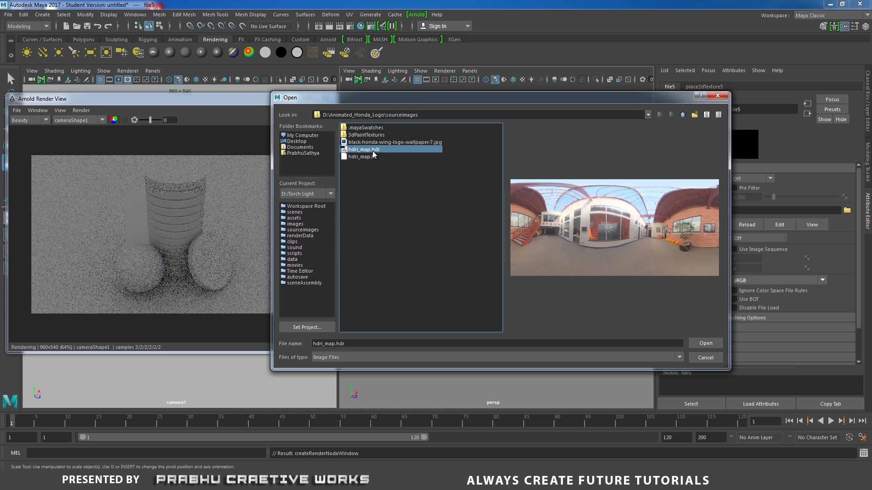
{"action": "left_click", "coordinate": [705, 343]}
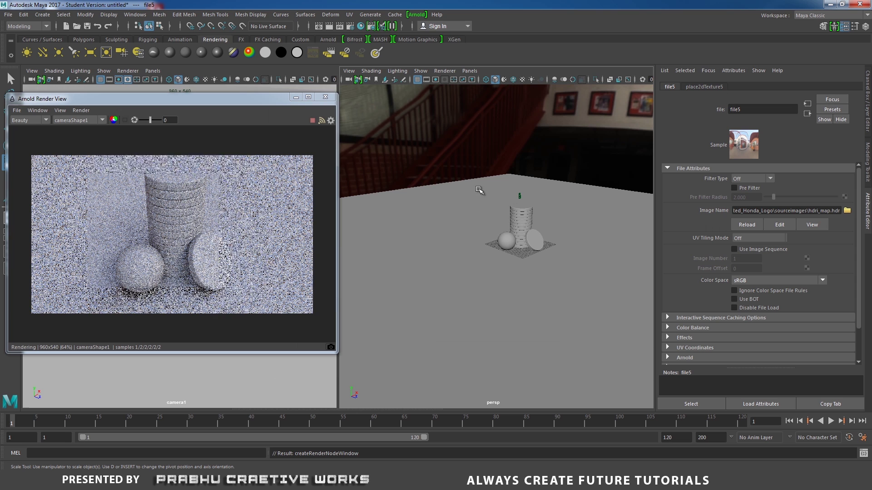
{"action": "left_click", "coordinate": [530, 128]}
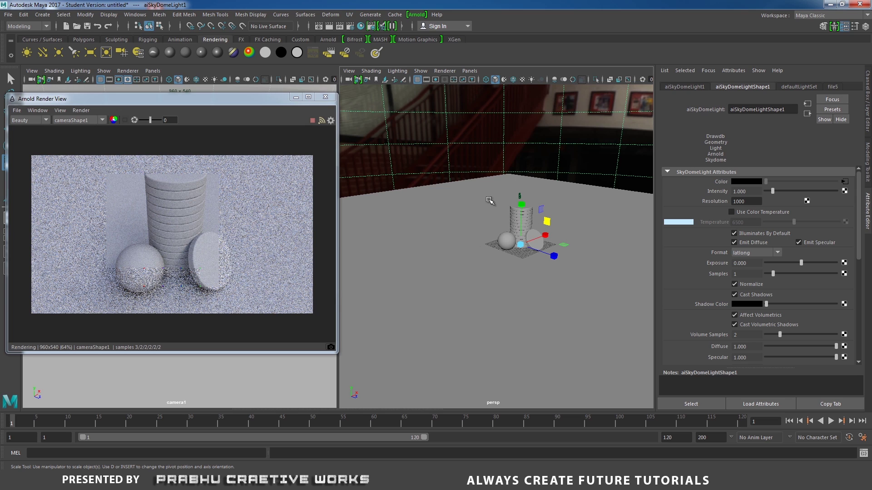
Look down on the objects and open Assign New Material for the coin stack.
{"action": "scroll", "coordinate": [585, 277], "scroll_direction": "up", "scroll_amount": 5}
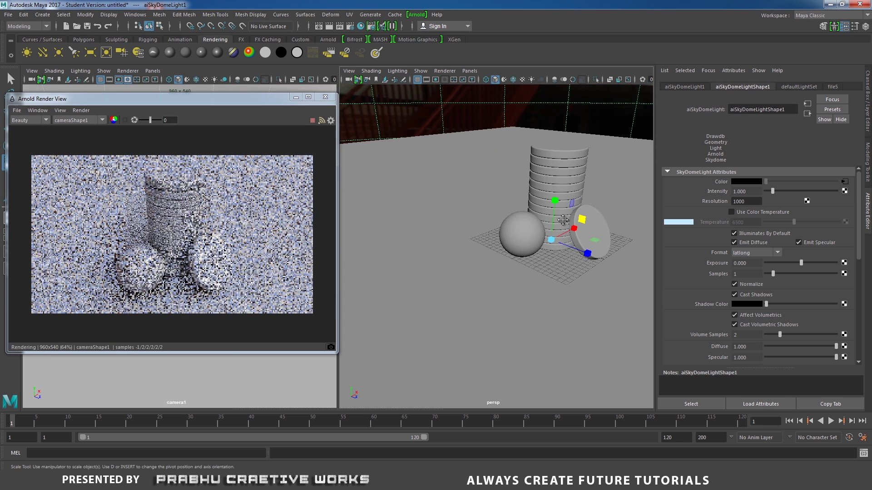
{"action": "scroll", "coordinate": [585, 270], "scroll_direction": "up", "scroll_amount": 3}
{"action": "scroll", "coordinate": [551, 238], "scroll_direction": "down", "scroll_amount": 5}
{"action": "left_click_drag", "start_coordinate": [550, 237], "coordinate": [536, 259], "text": "alt"}
{"action": "scroll", "coordinate": [540, 249], "scroll_direction": "up", "scroll_amount": 3}
{"action": "scroll", "coordinate": [540, 250], "scroll_direction": "down", "scroll_amount": 1}
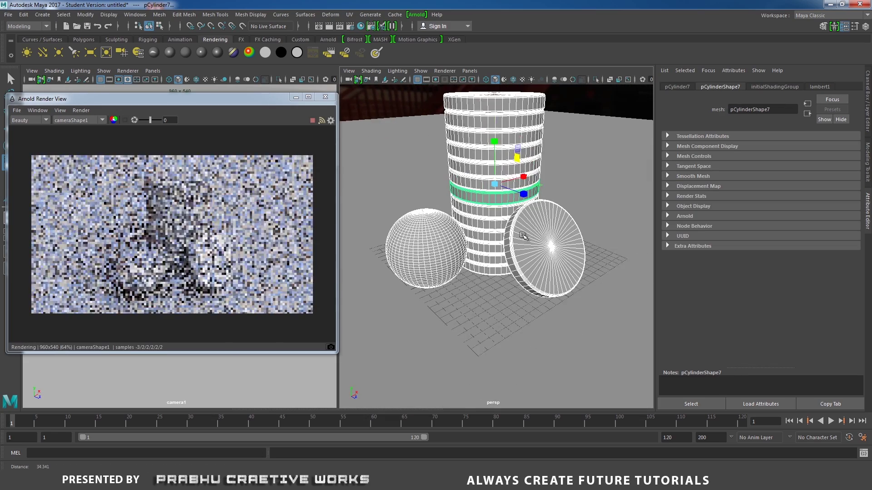
{"action": "scroll", "coordinate": [543, 246], "scroll_direction": "up", "scroll_amount": 2}
{"action": "right_click_drag", "start_coordinate": [542, 246], "coordinate": [546, 446]}
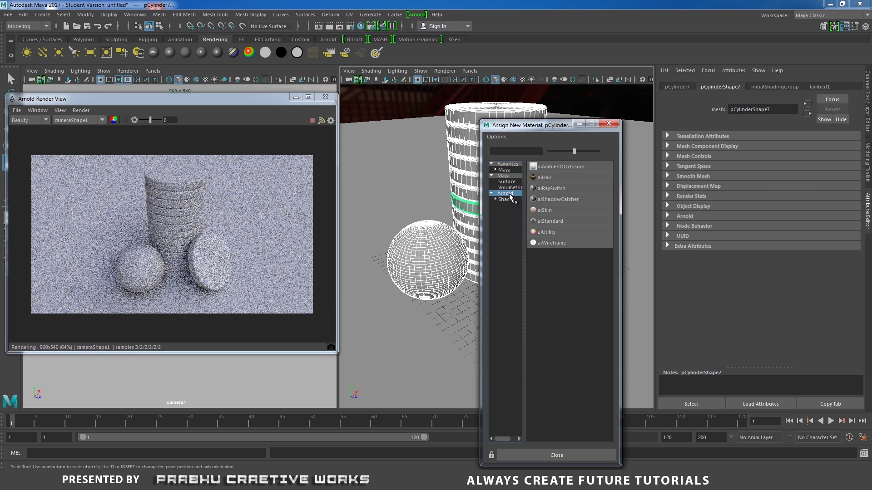
Assign a new aiStandard material with diffuse colour RGB 0.8, 0.34, 0.
{"action": "left_click", "coordinate": [546, 220]}
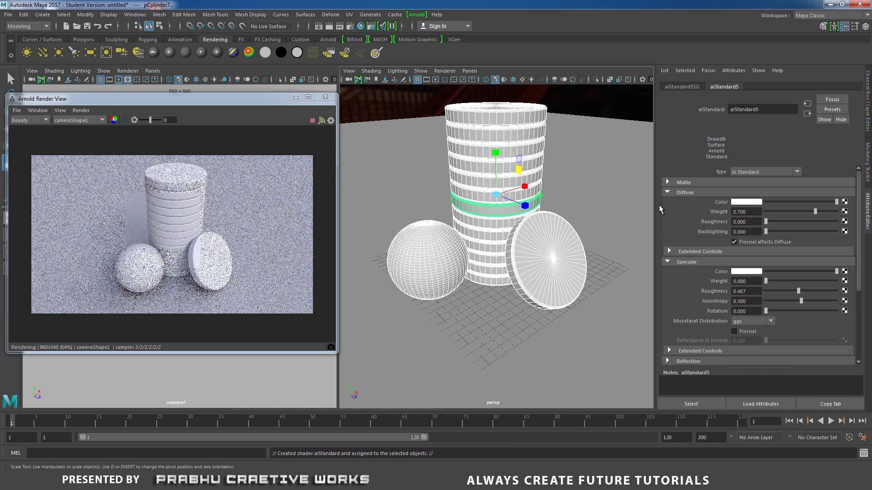
{"action": "left_click", "coordinate": [748, 203]}
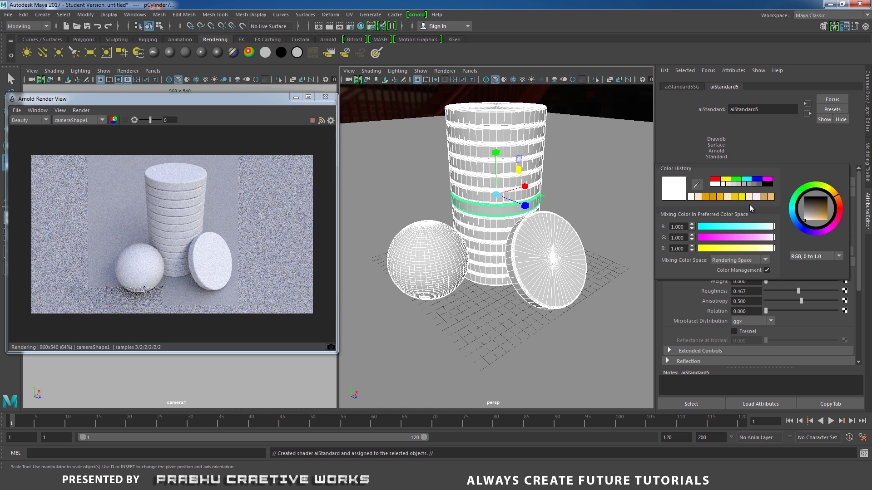
{"action": "left_click", "coordinate": [808, 257]}
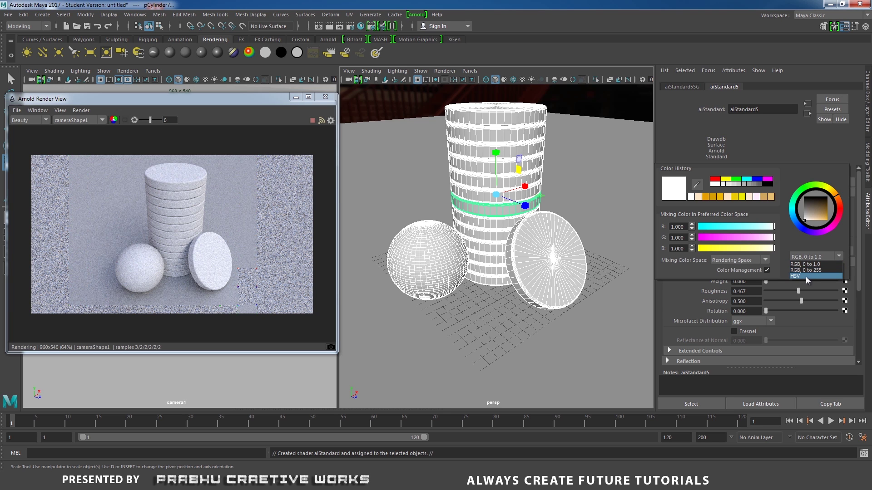
{"action": "left_click", "coordinate": [806, 276]}
{"action": "left_click", "coordinate": [803, 256]}
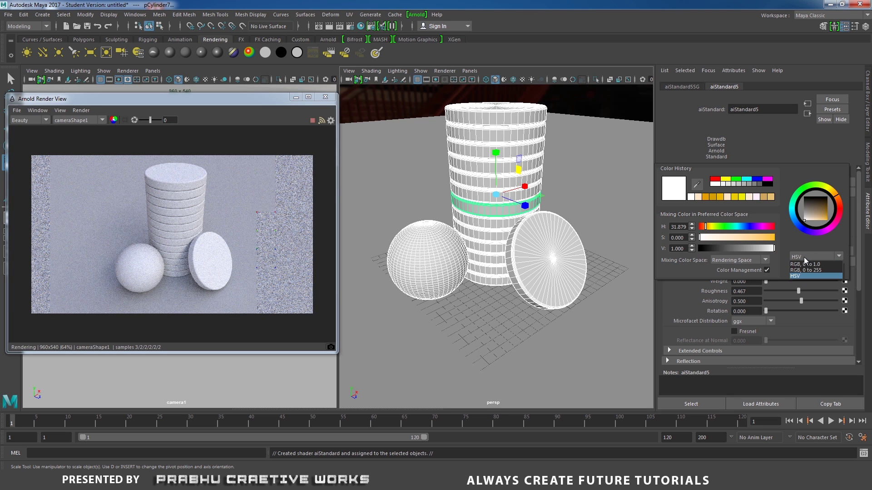
{"action": "left_click", "coordinate": [805, 265]}
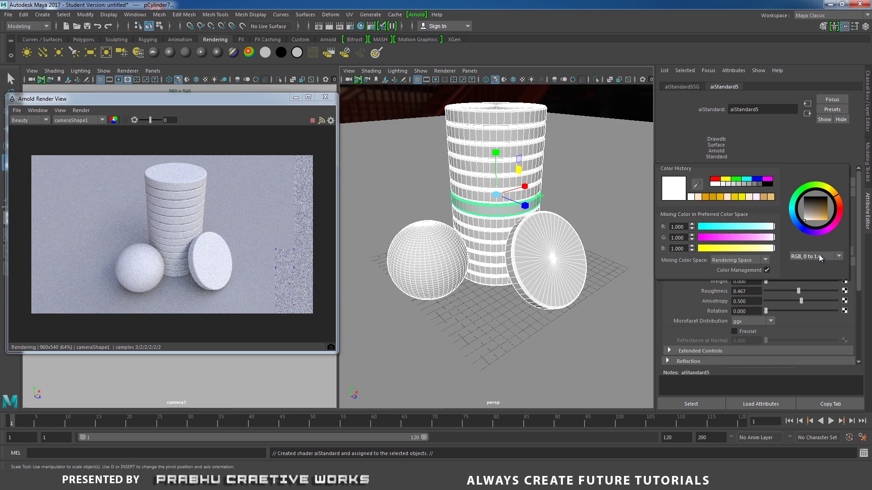
{"action": "double_click", "coordinate": [677, 226]}
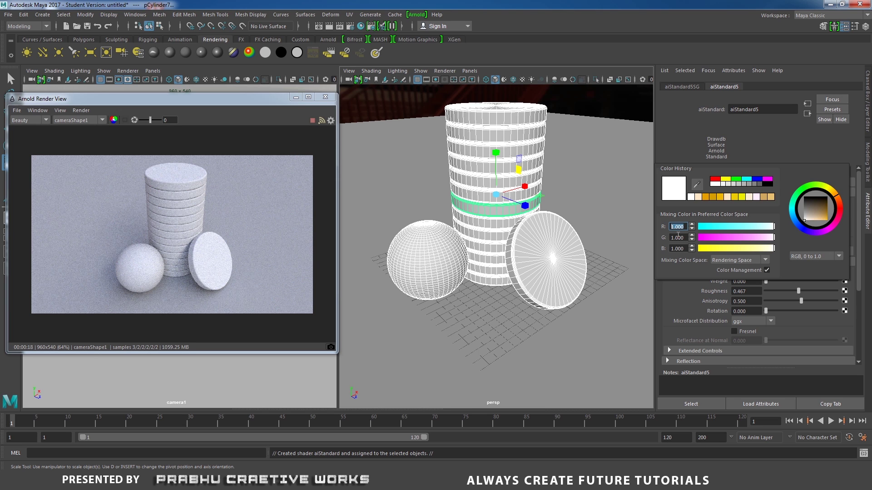
{"action": "key", "text": "Return"}
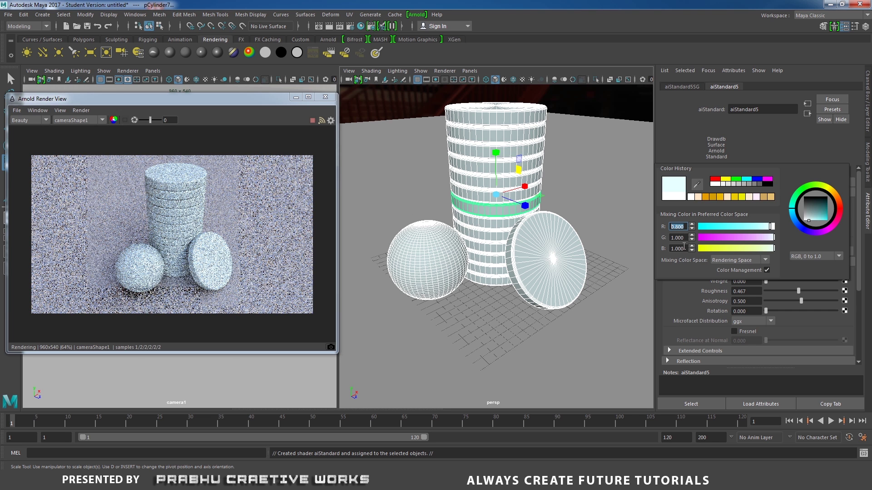
{"action": "double_click", "coordinate": [677, 237]}
{"action": "type", "text": "0.34"}
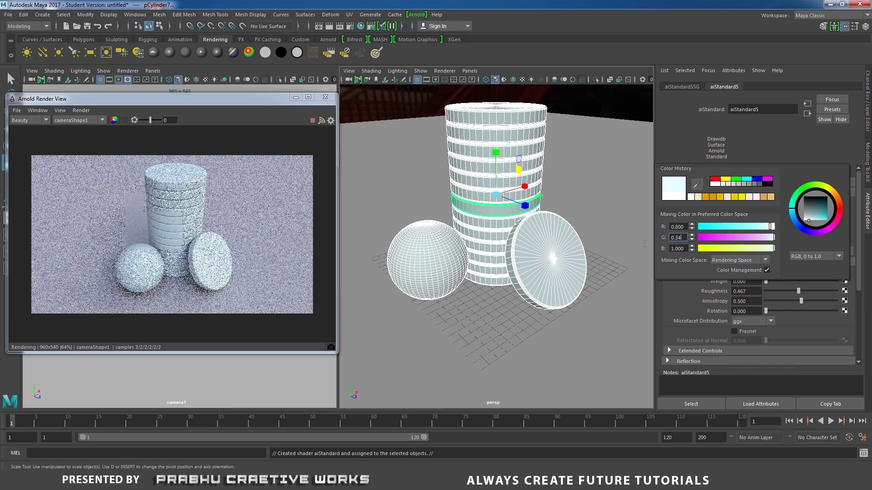
{"action": "key", "text": "Tab"}
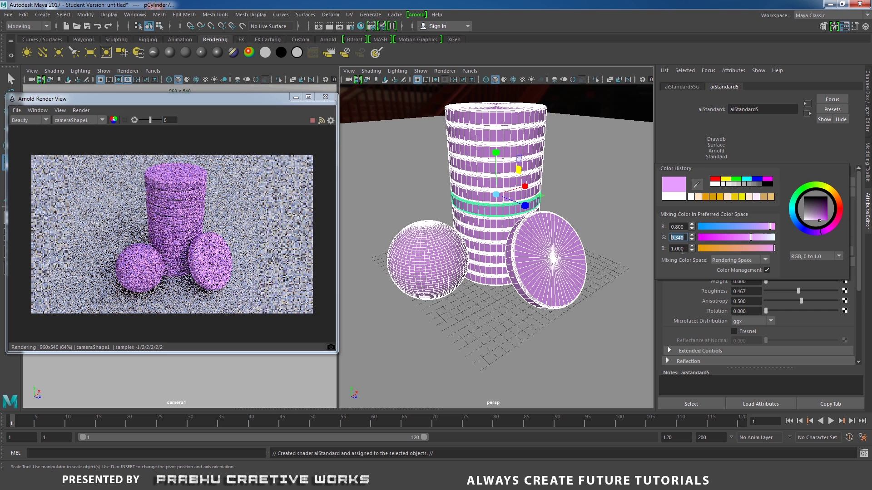
{"action": "type", "text": "0"}
{"action": "key", "text": "Return"}
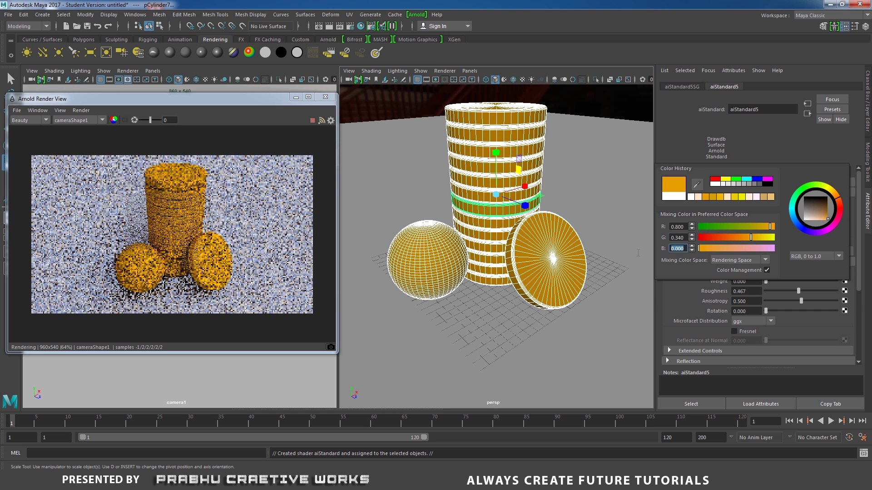
Set the aiStandard diffuse roughness to 0.473.
{"action": "left_click", "coordinate": [758, 152]}
{"action": "left_click_drag", "start_coordinate": [749, 212], "coordinate": [714, 213]}
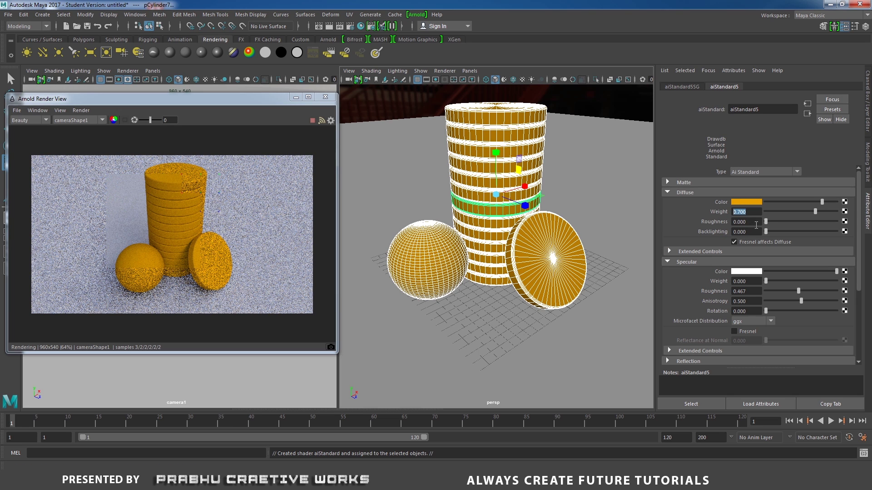
{"action": "key", "text": "Tab"}
{"action": "type", "text": "0."}
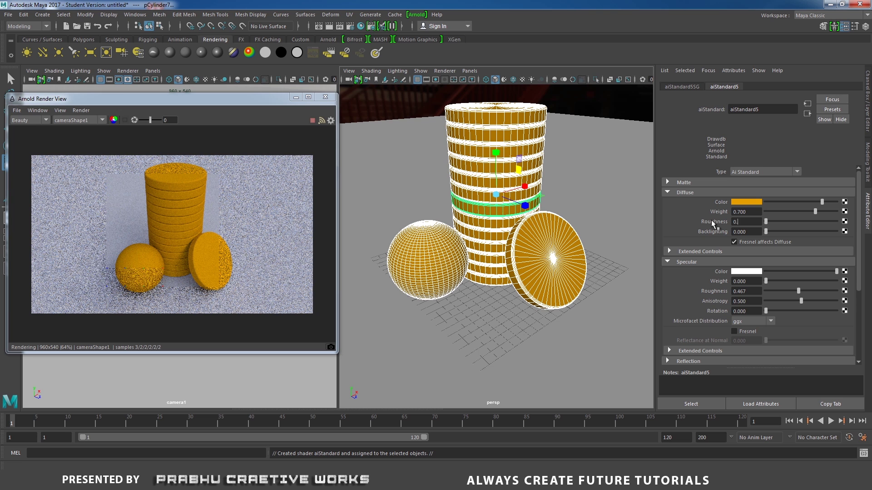
{"action": "type", "text": "473"}
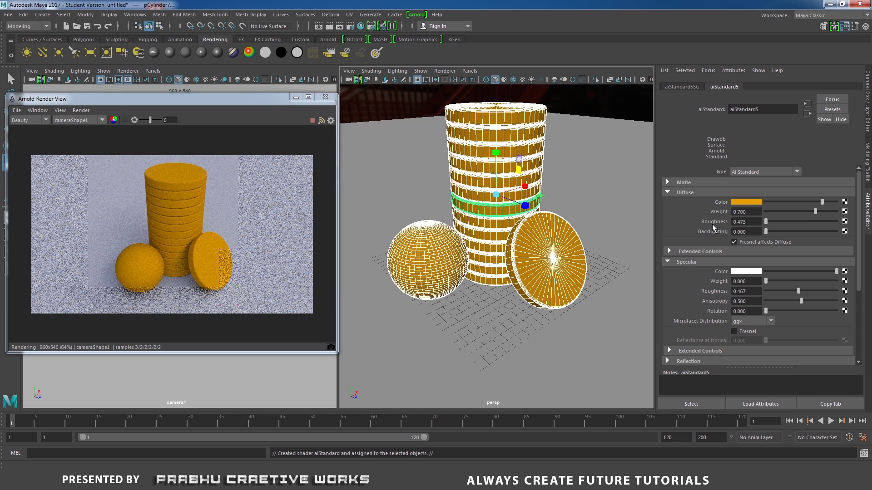
{"action": "key", "text": "Return"}
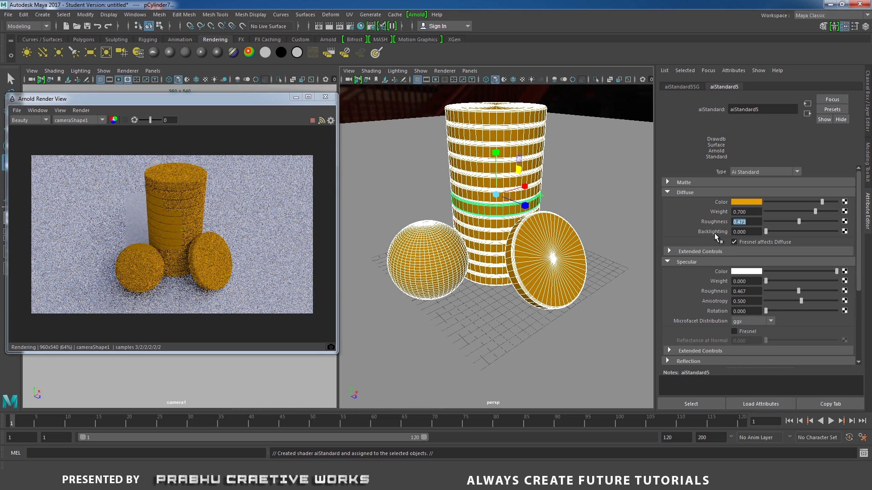
Set the specular colour to RGB 1.0, 0.798, 0.569 using the 0 to 1.0 range.
{"action": "left_click", "coordinate": [742, 274]}
{"action": "left_click", "coordinate": [802, 327]}
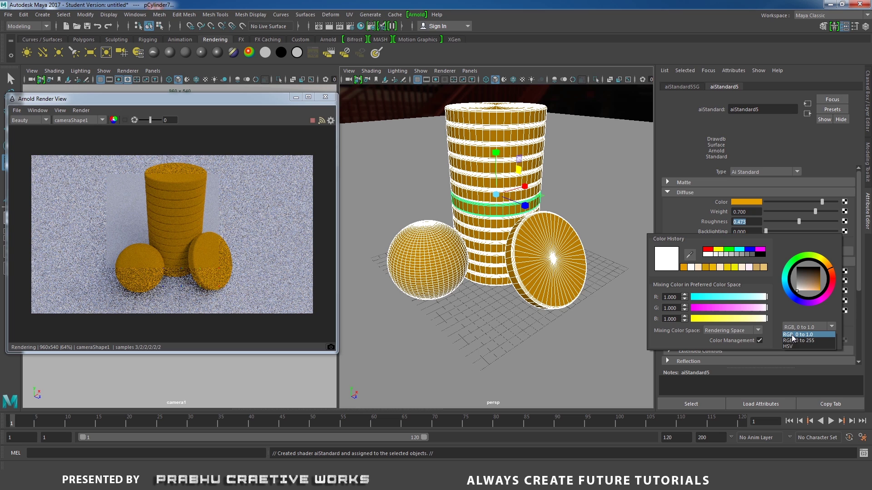
{"action": "left_click", "coordinate": [802, 334]}
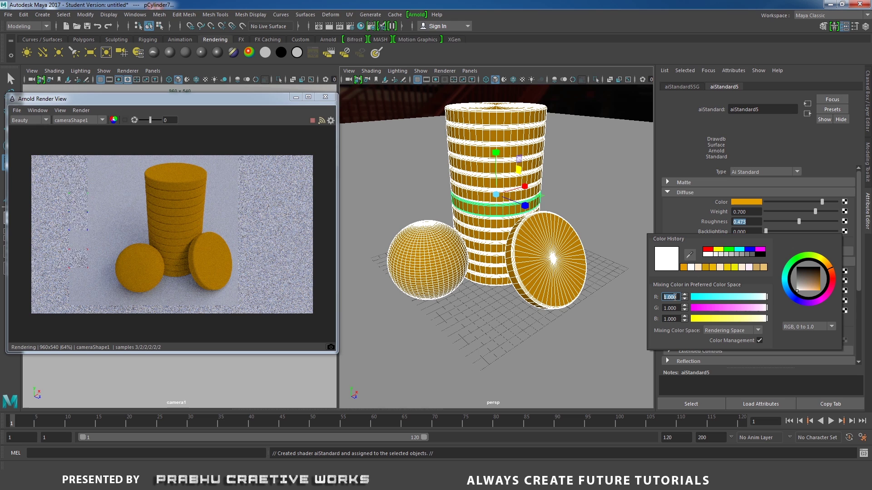
{"action": "key", "text": "Tab"}
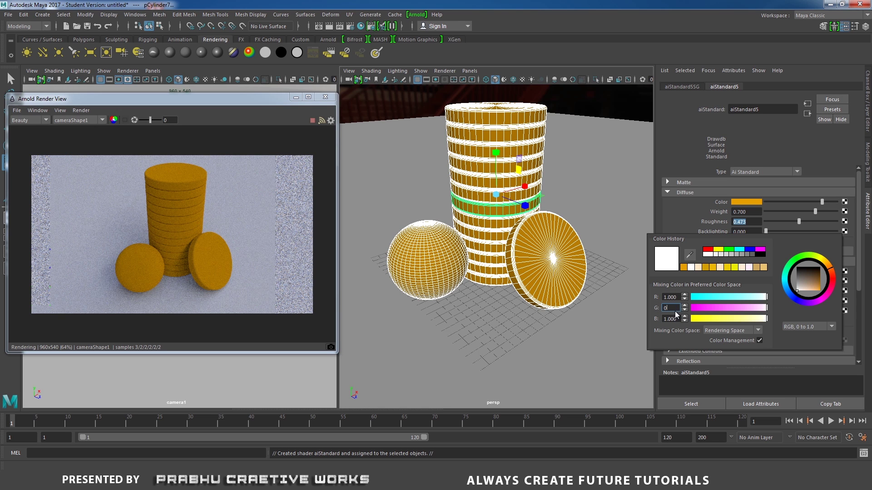
{"action": "type", "text": "0.7"}
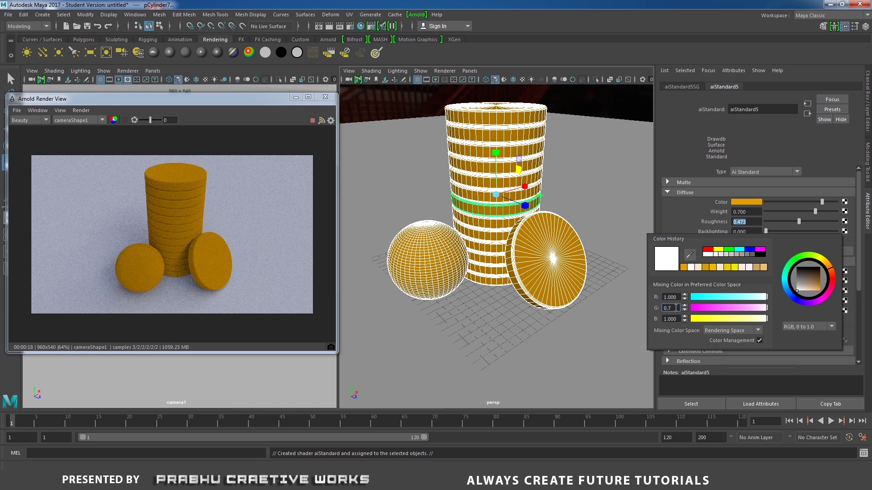
{"action": "type", "text": "98"}
{"action": "key", "text": "Tab"}
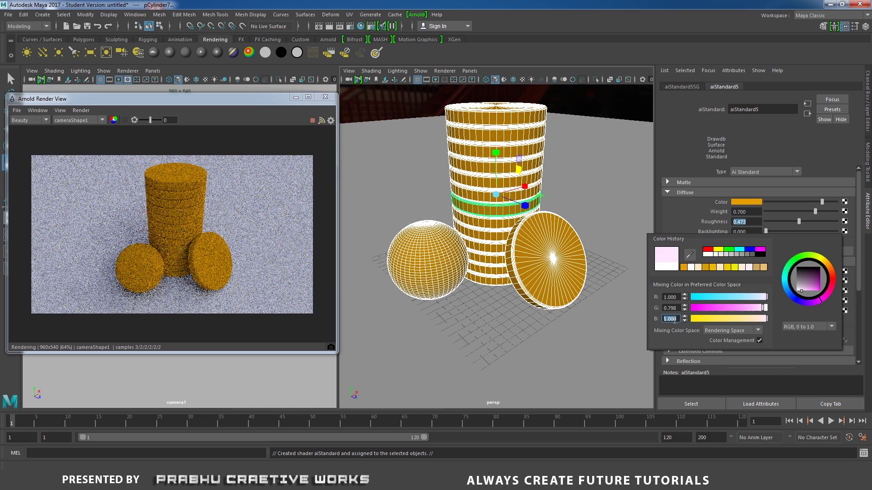
{"action": "type", "text": "0.569"}
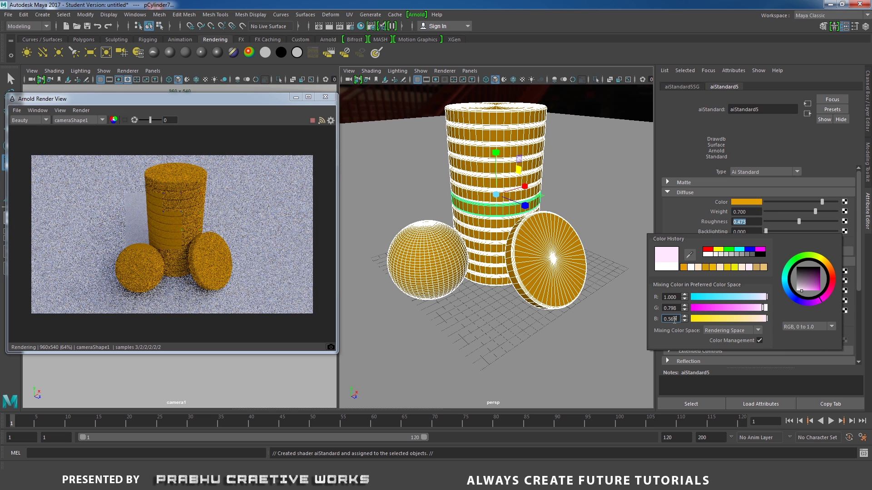
{"action": "key", "text": "Return"}
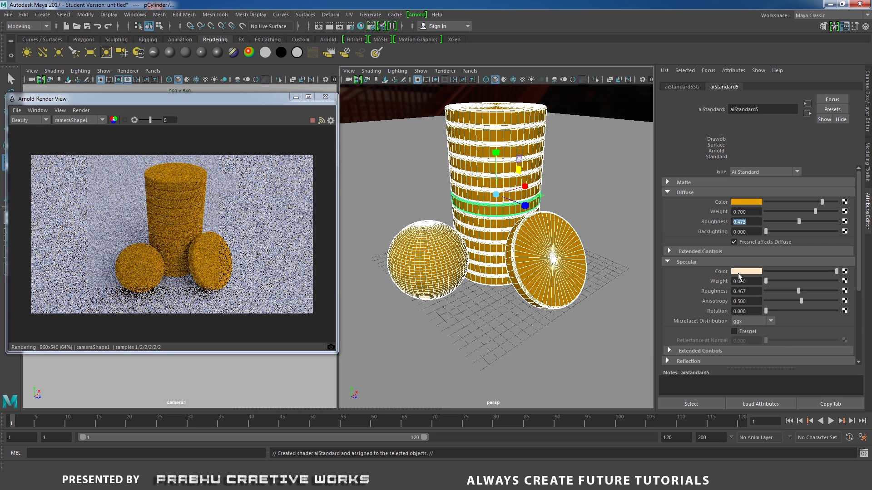
Set specular weight to 0.761 and specular roughness to 0.427.
{"action": "left_click", "coordinate": [748, 272]}
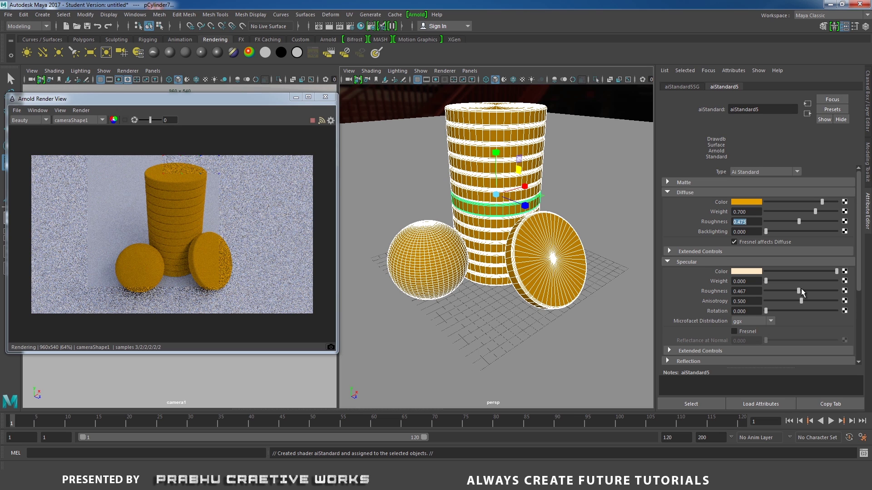
{"action": "double_click", "coordinate": [744, 281]}
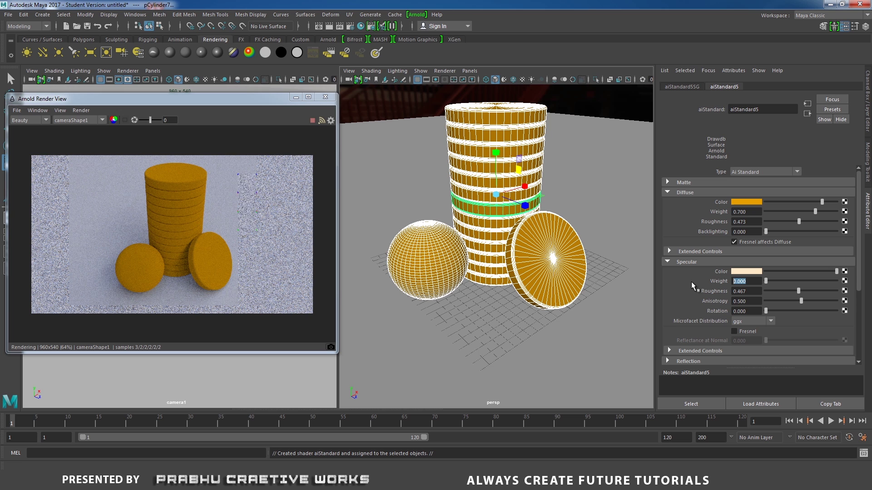
{"action": "type", "text": "0."}
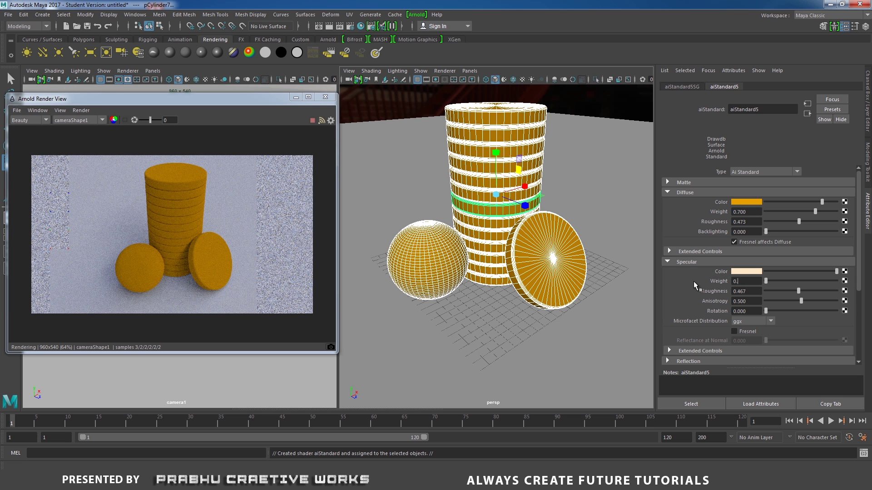
{"action": "type", "text": "761"}
{"action": "key", "text": "Return"}
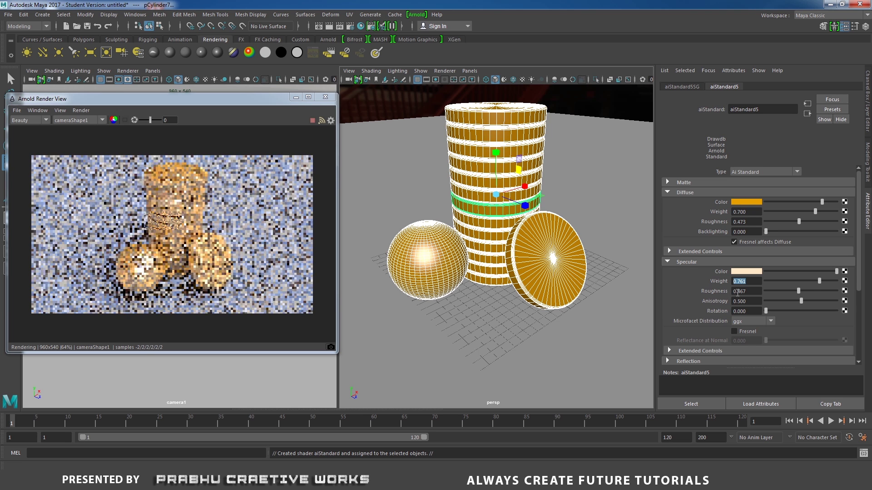
{"action": "left_click", "coordinate": [755, 291]}
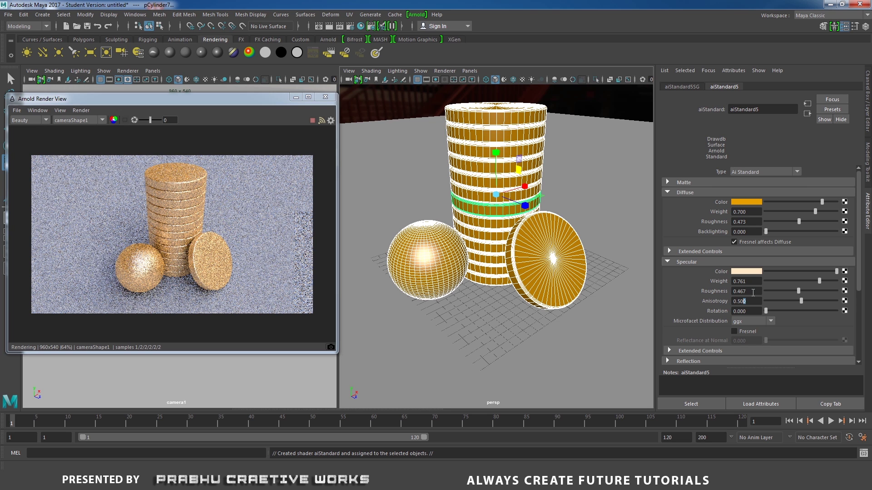
{"action": "type", "text": "0."}
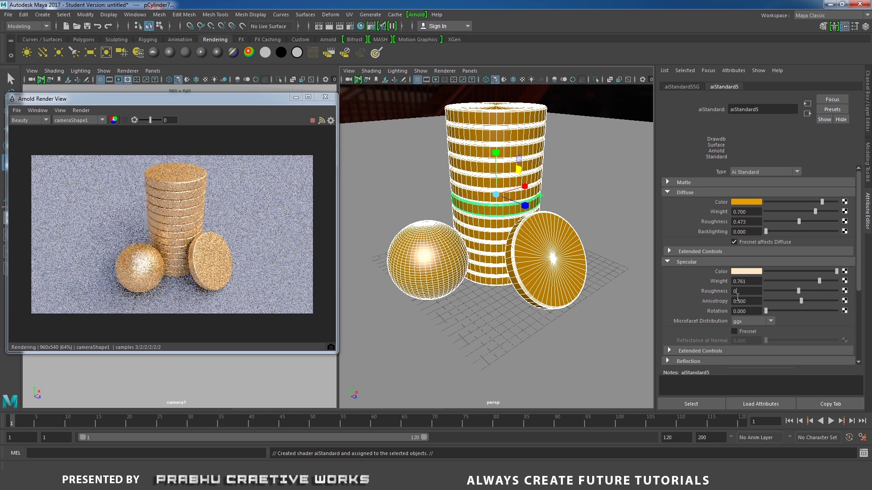
{"action": "type", "text": "427"}
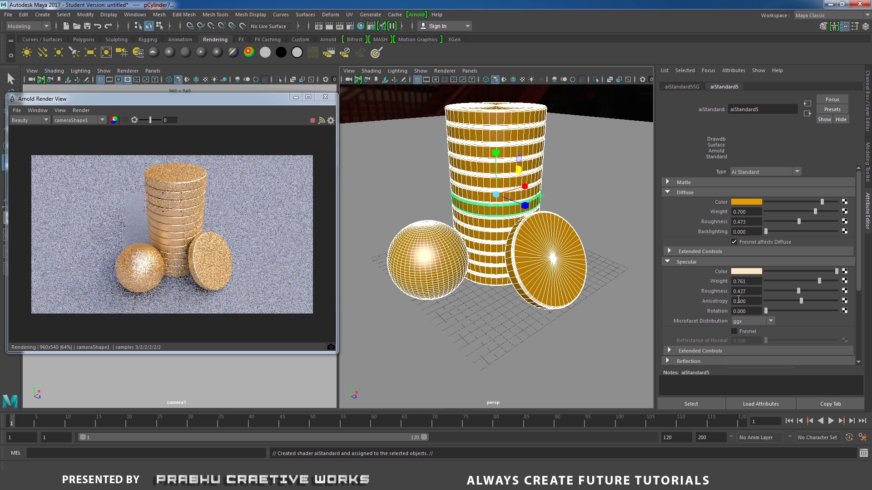
{"action": "key", "text": "Return"}
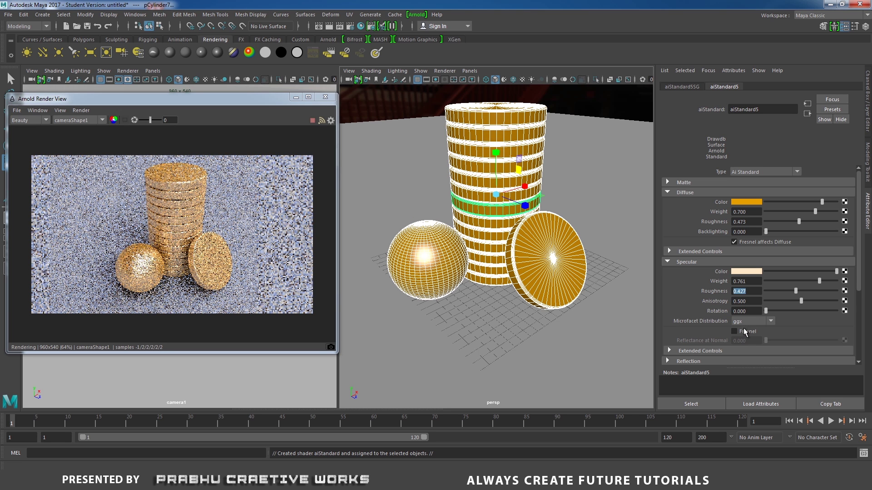
Enable Fresnel with Reflectance at Normal 0.7.
{"action": "left_click", "coordinate": [742, 334]}
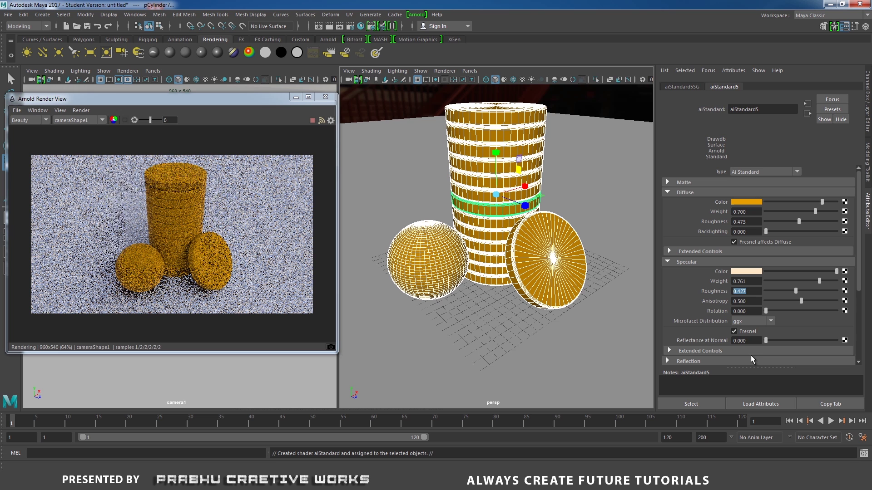
{"action": "left_click", "coordinate": [751, 341]}
{"action": "type", "text": "0.7"}
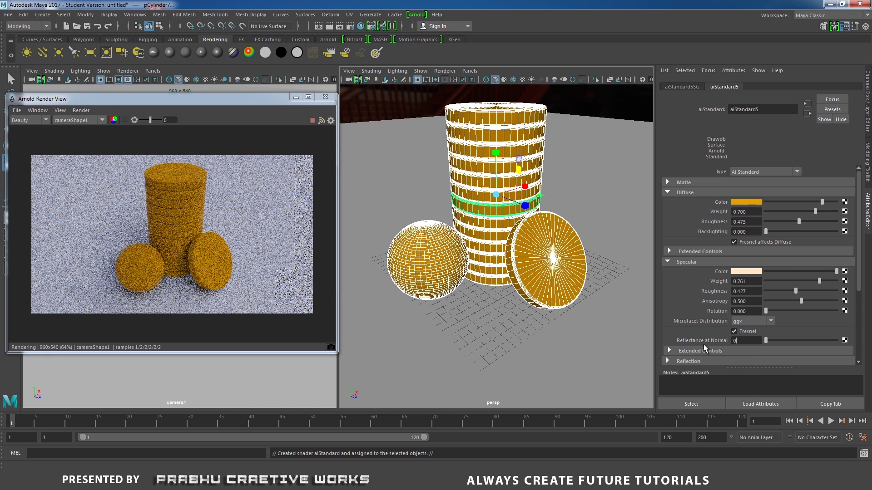
{"action": "key", "text": "Return"}
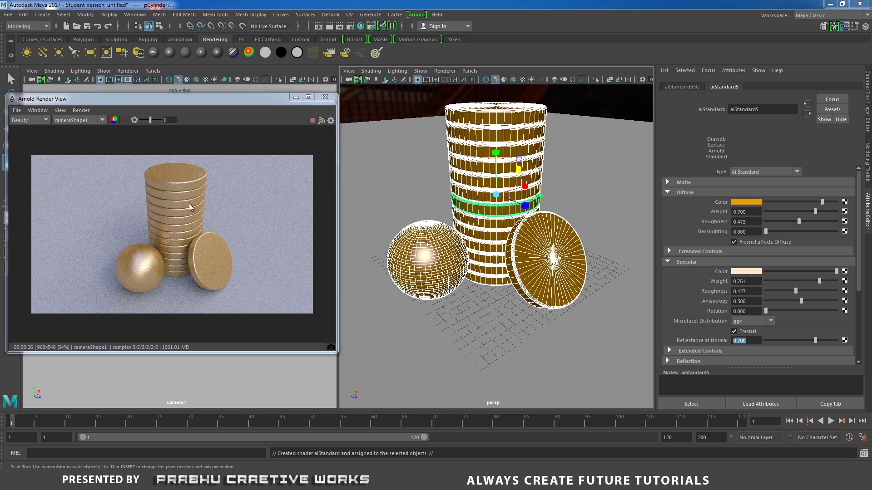
Zoom into the Arnold render preview and pan to frame the gold sphere and coin stack.
{"action": "scroll", "coordinate": [188, 203], "scroll_direction": "up", "scroll_amount": 3}
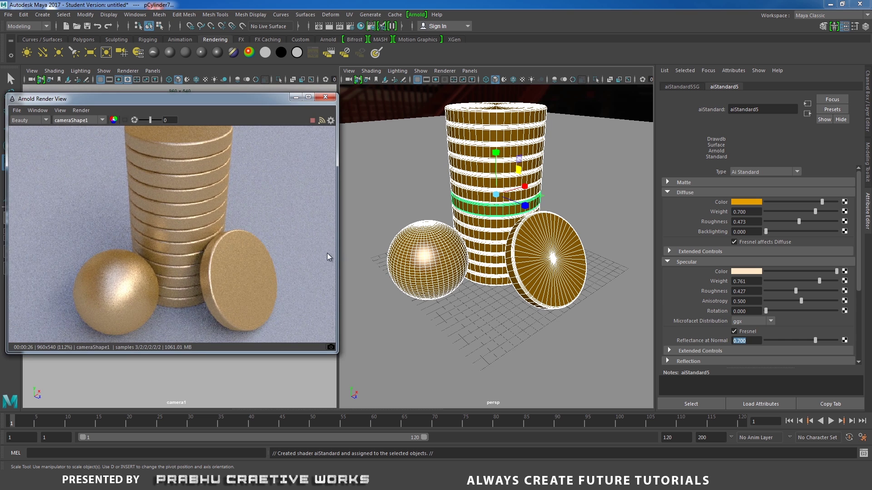
{"action": "middle_click_drag", "start_coordinate": [235, 241], "coordinate": [244, 195]}
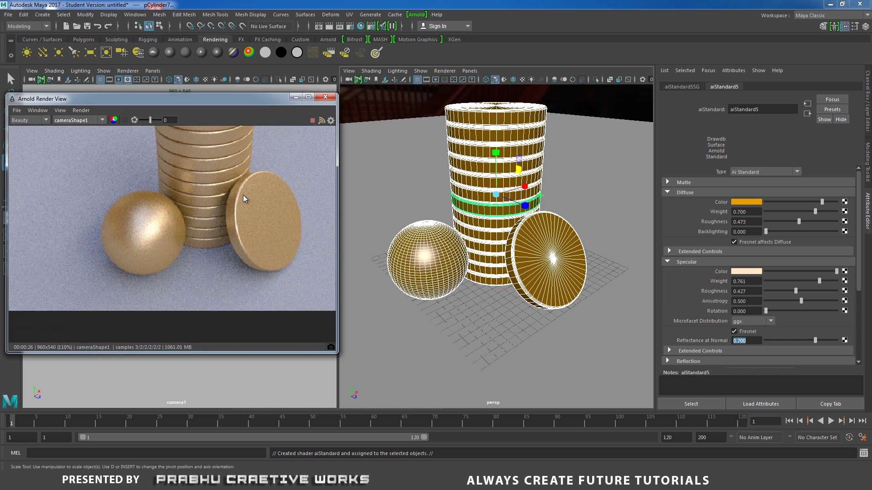
{"action": "scroll", "coordinate": [243, 196], "scroll_direction": "up", "scroll_amount": 2}
{"action": "scroll", "coordinate": [212, 252], "scroll_direction": "up", "scroll_amount": 1}
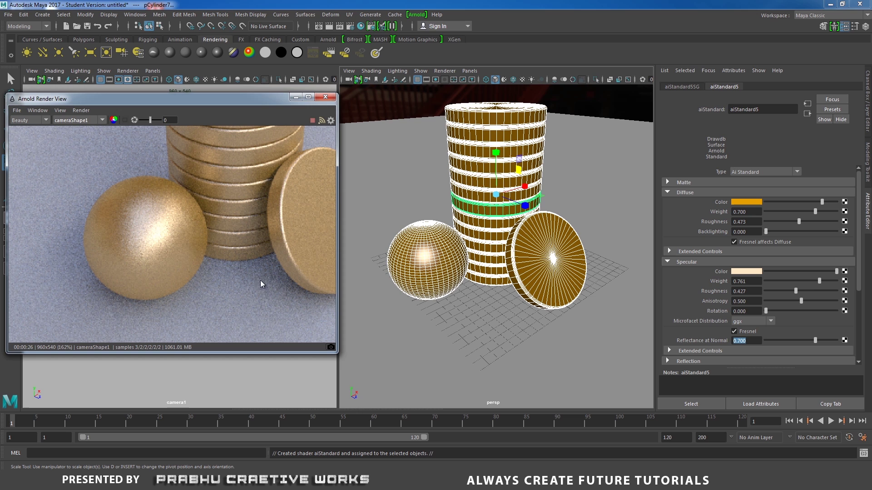
{"action": "middle_click_drag", "start_coordinate": [260, 277], "coordinate": [206, 252]}
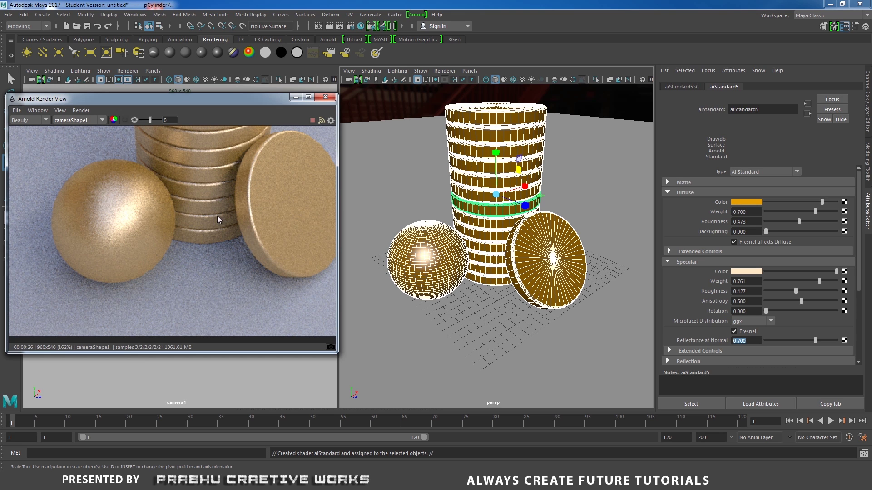
Select aiSkyDomeLight1 and crop the test render to the area between the sphere and disc.
{"action": "left_click", "coordinate": [608, 99]}
{"action": "scroll", "coordinate": [619, 131], "scroll_direction": "down", "scroll_amount": 5}
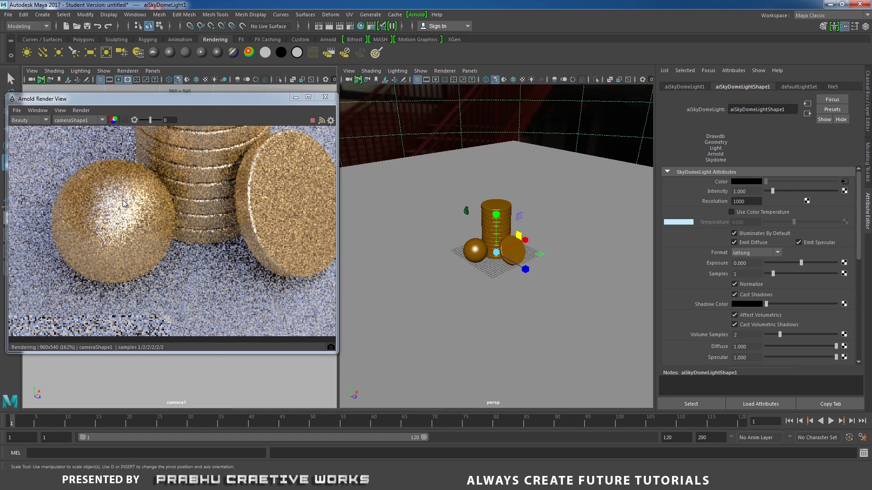
{"action": "left_click_drag", "start_coordinate": [122, 199], "coordinate": [282, 310]}
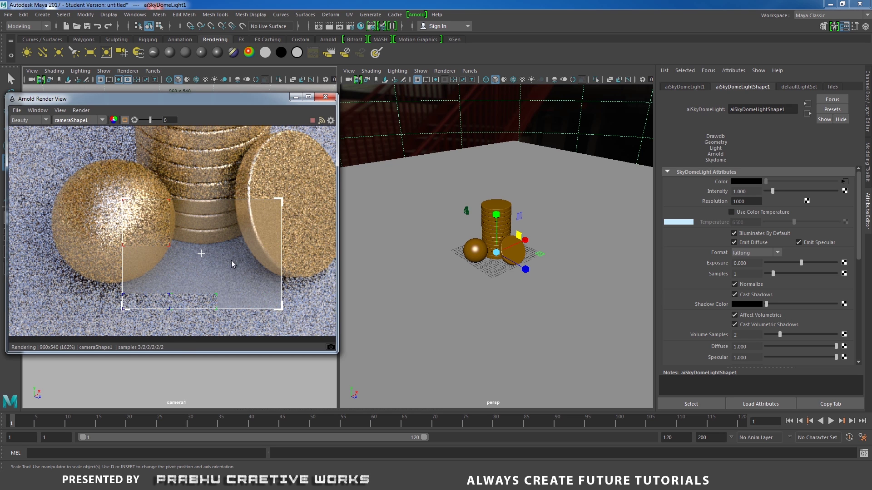
Set the skydome light's Samples to 6.
{"action": "left_click", "coordinate": [740, 274]}
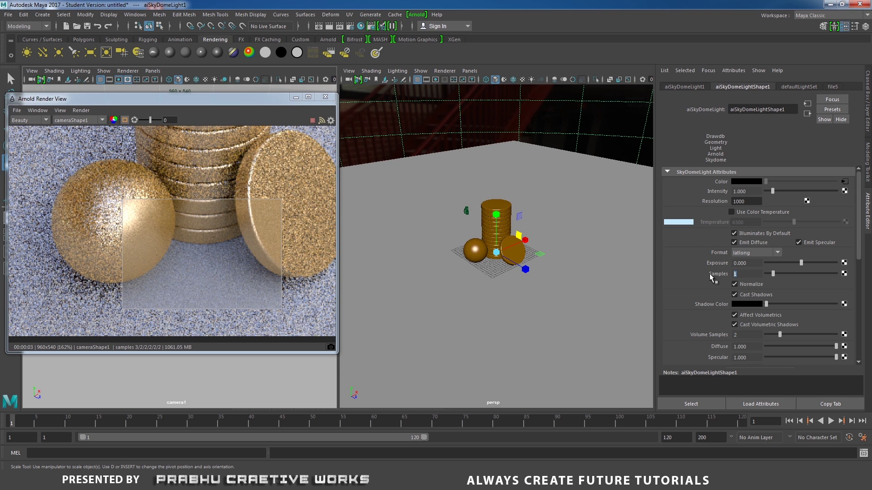
{"action": "key", "text": "Return"}
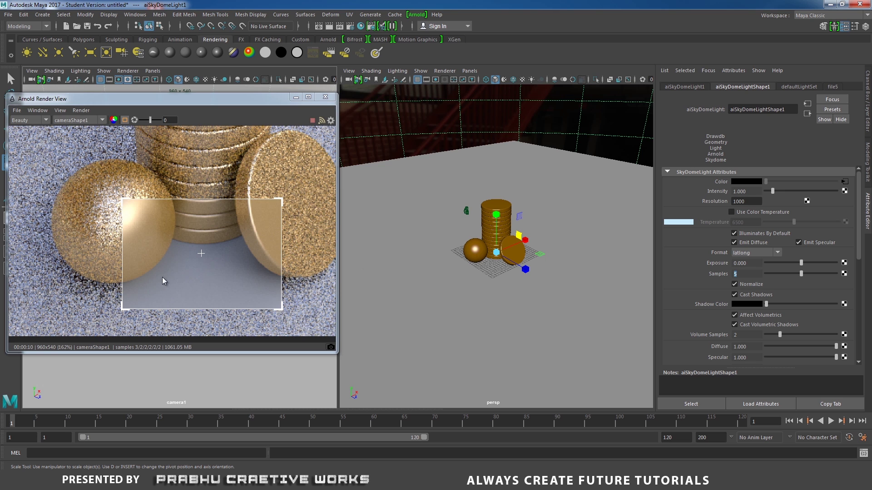
{"action": "scroll", "coordinate": [217, 244], "scroll_direction": "up", "scroll_amount": 2}
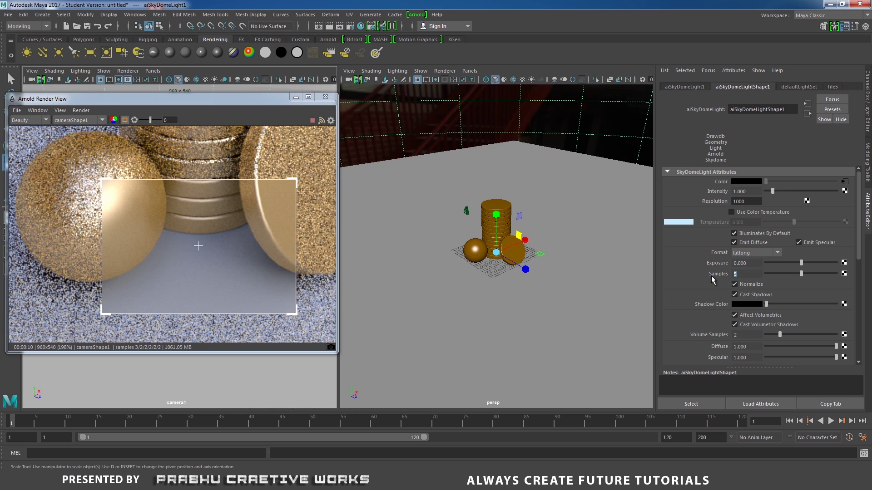
{"action": "type", "text": "6"}
{"action": "key", "text": "Return"}
Zoom out the render preview and switch off Crop Region to render the whole frame.
{"action": "scroll", "coordinate": [32, 198], "scroll_direction": "down", "scroll_amount": 4}
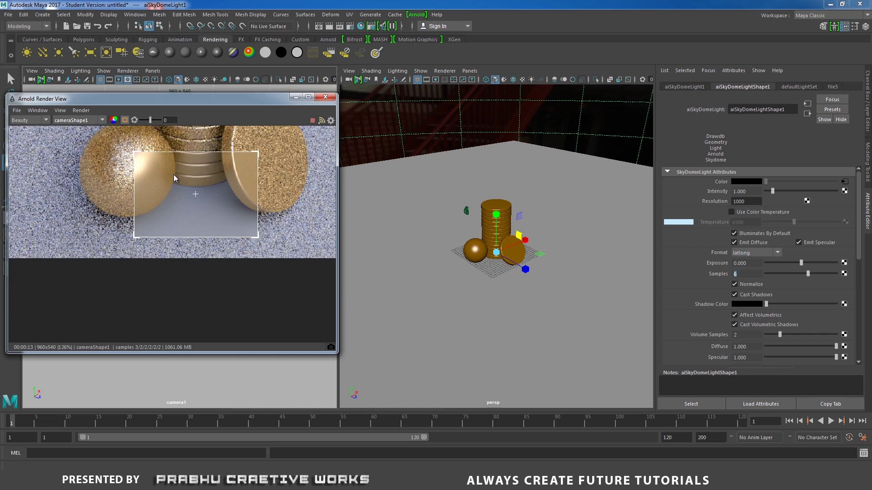
{"action": "scroll", "coordinate": [173, 174], "scroll_direction": "down", "scroll_amount": 5}
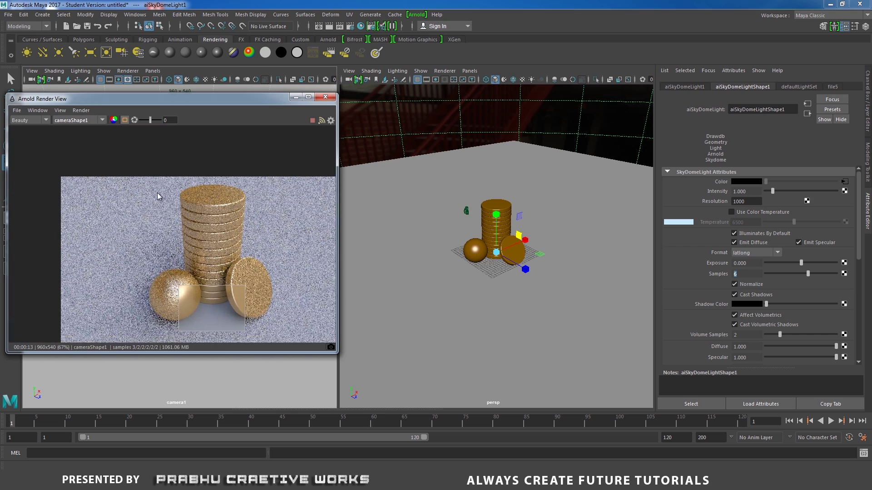
{"action": "middle_click_drag", "start_coordinate": [157, 192], "coordinate": [137, 179]}
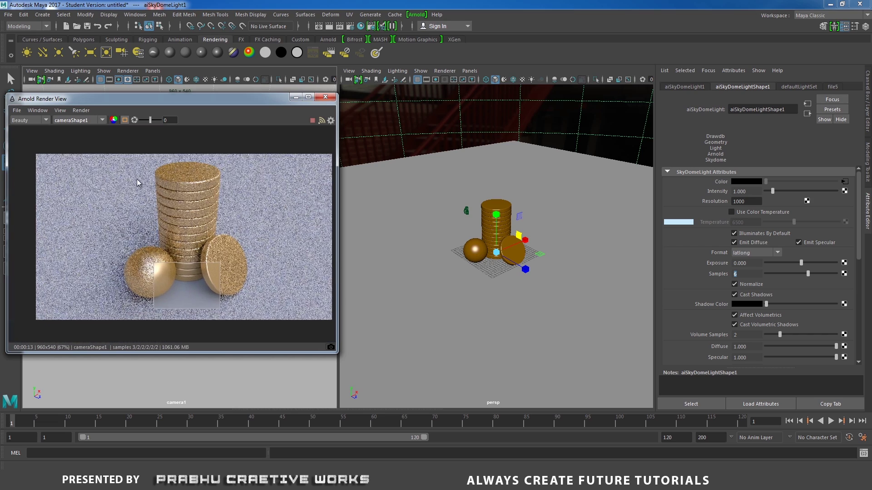
{"action": "left_click", "coordinate": [125, 120]}
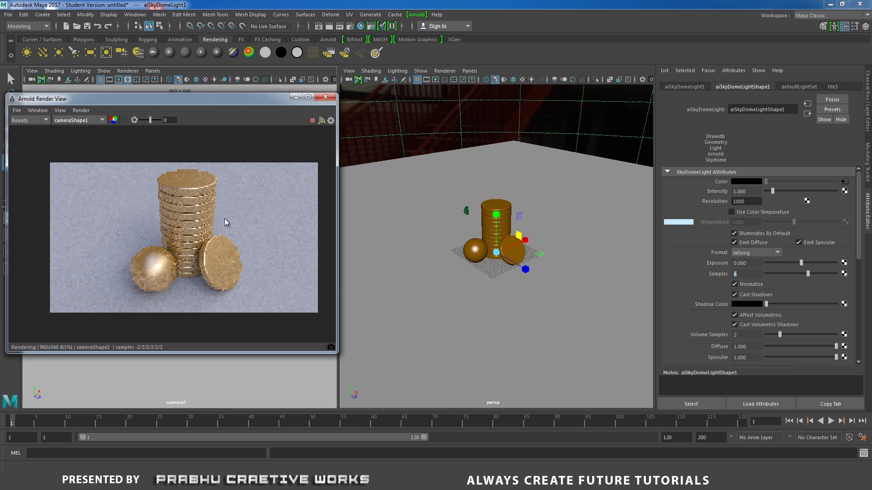
{"action": "middle_click_drag", "start_coordinate": [224, 219], "coordinate": [209, 214]}
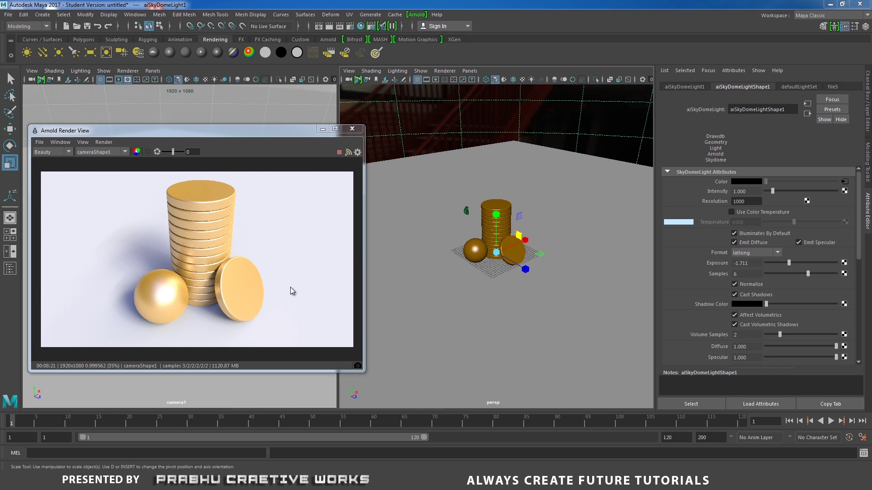
Save the colour-corrected image from Arnold Render View to the Desktop, named Gold.jpg.
{"action": "left_click", "coordinate": [39, 143]}
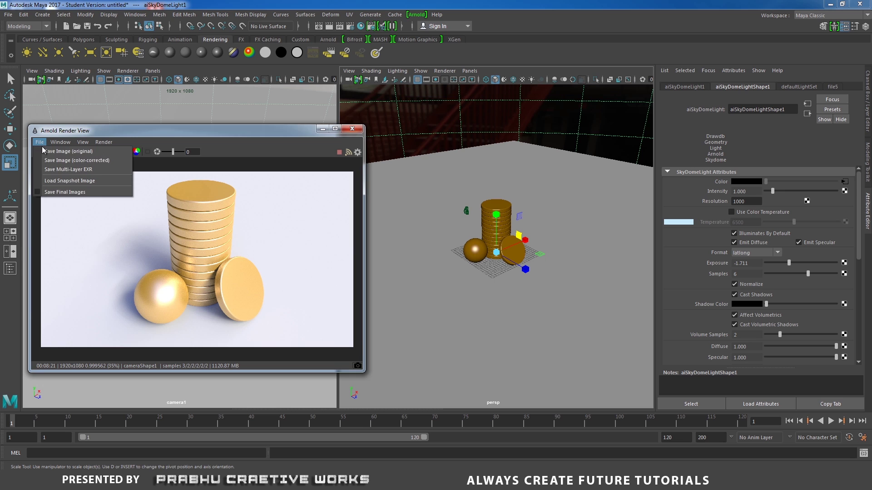
{"action": "left_click", "coordinate": [64, 163]}
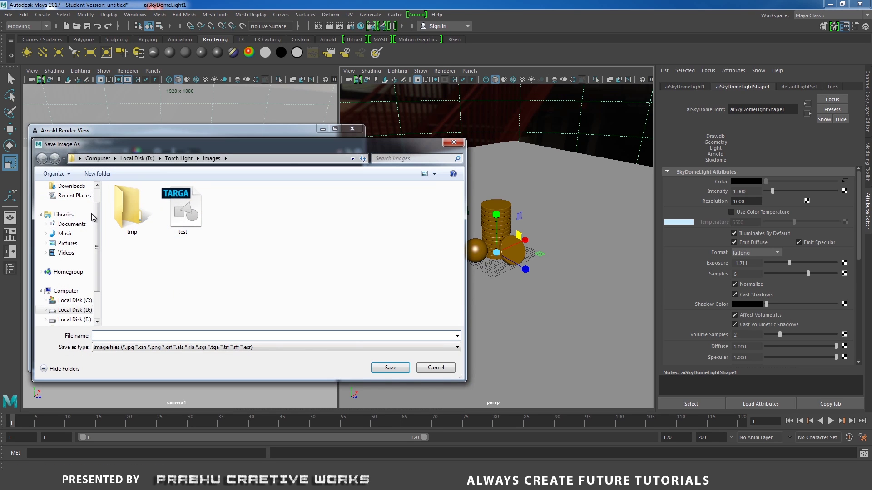
{"action": "scroll", "coordinate": [91, 213], "scroll_direction": "up", "scroll_amount": 2}
{"action": "left_click", "coordinate": [68, 199]}
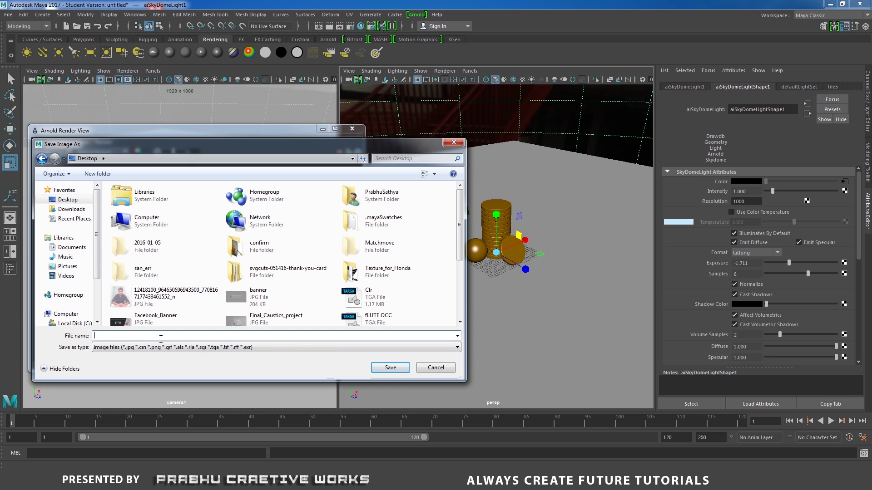
{"action": "type", "text": "old"}
{"action": "key", "text": "BackSpace"}
{"action": "key", "text": "BackSpace"}
{"action": "key", "text": "BackSpace"}
{"action": "type", "text": "Gold.jpg"}
{"action": "key", "text": "Return"}
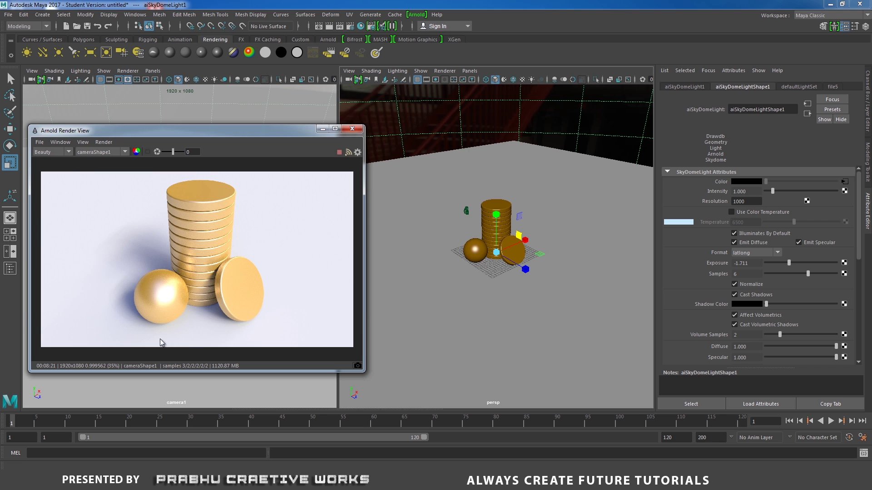
Show the Windows desktop and bring up the context menu for the Gold.jpg icon.
{"action": "key", "text": "super+d"}
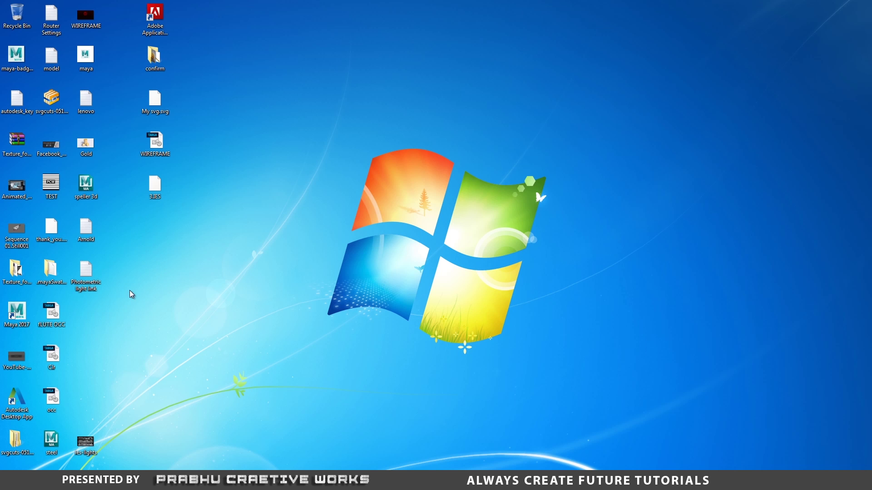
{"action": "right_click", "coordinate": [92, 141]}
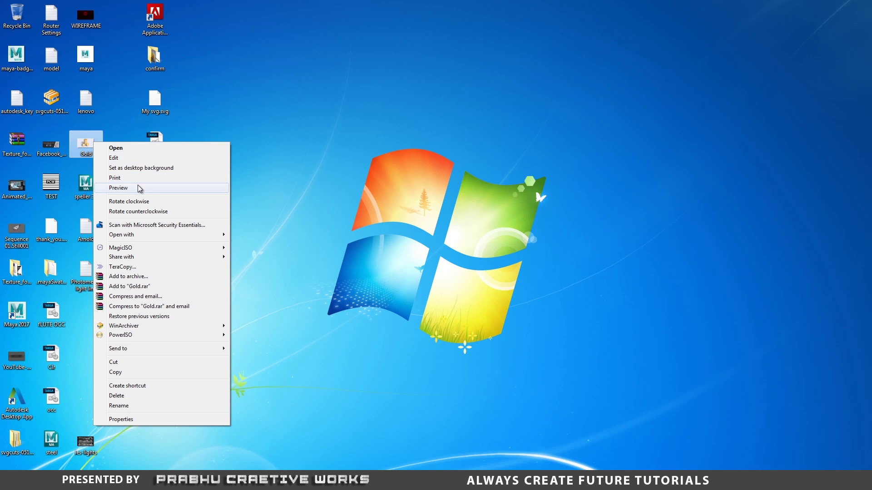